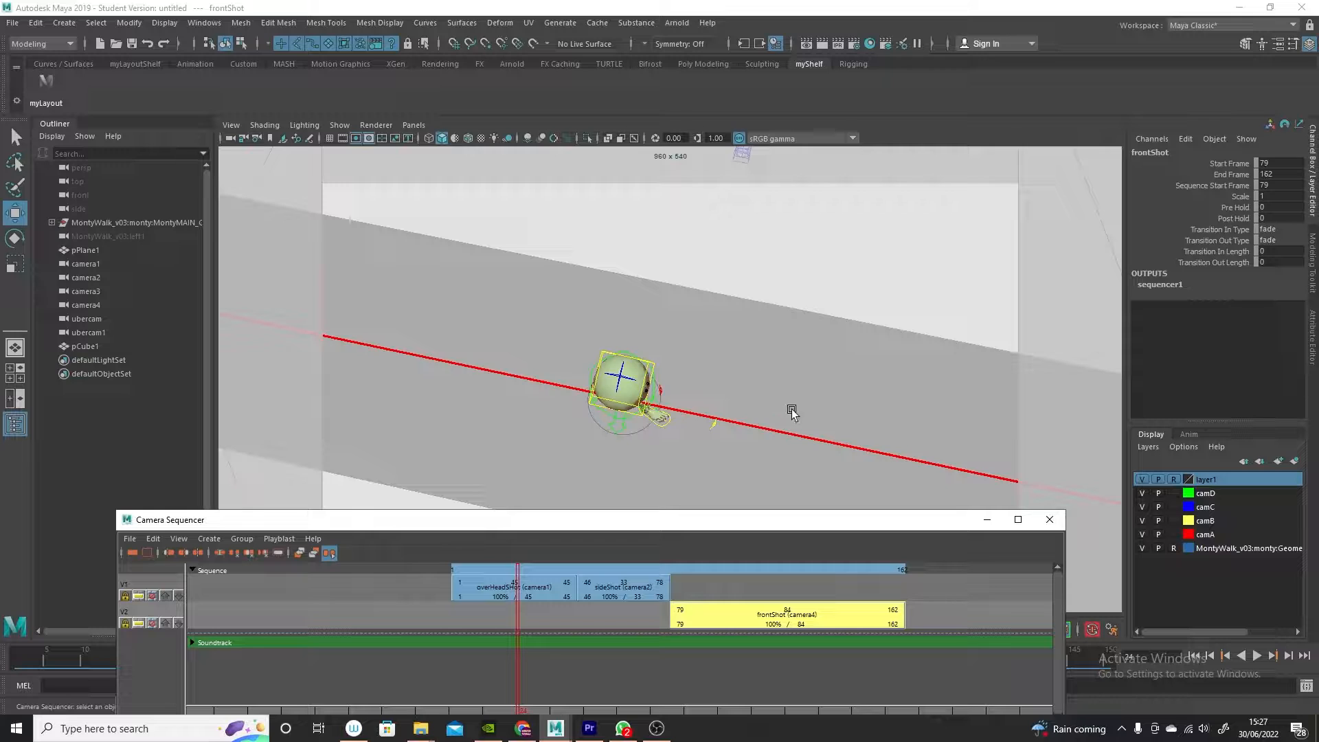
# Deselect frontShot, scrub slightly forward within overHeadShot, and switch to the custom myLayout panel arrangement.
pyautogui.click(512, 625)
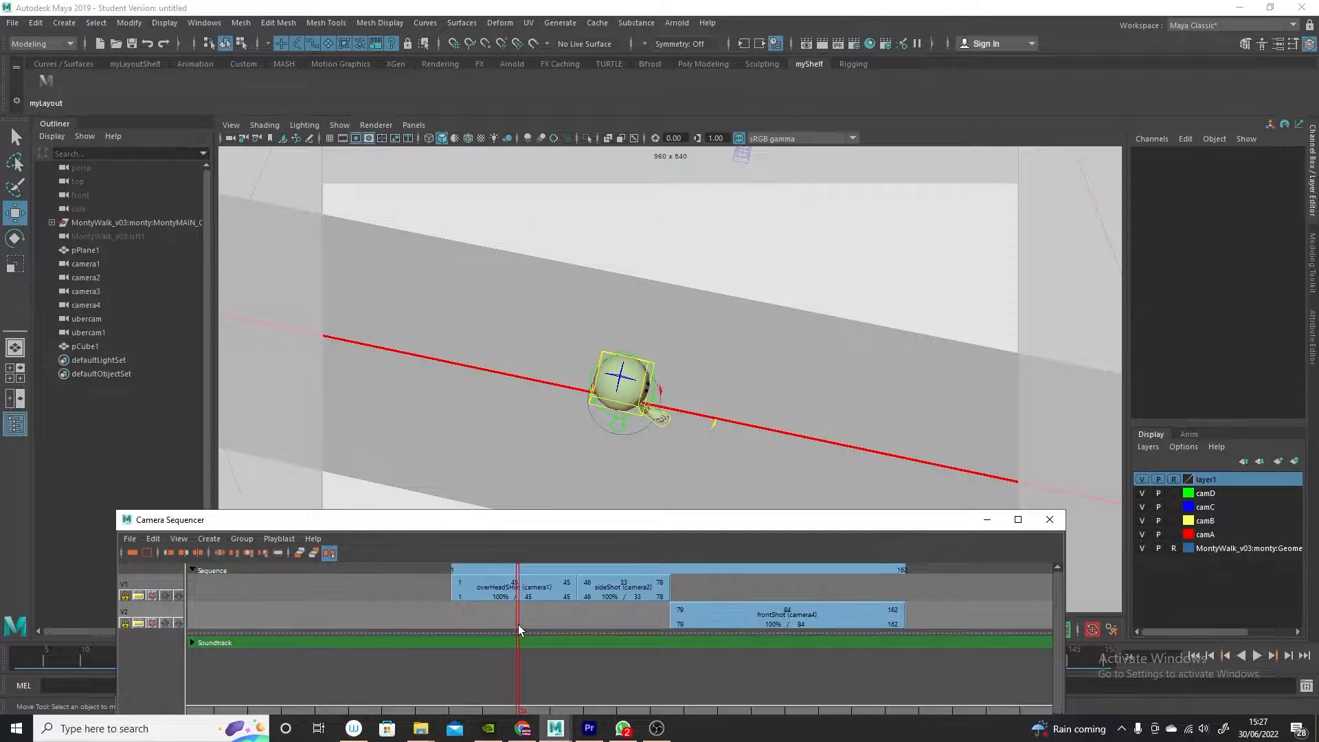
pyautogui.moveTo(518, 625)
pyautogui.mouseDown()
pyautogui.moveTo(672, 632)
pyautogui.moveTo(529, 631)
pyautogui.mouseUp()
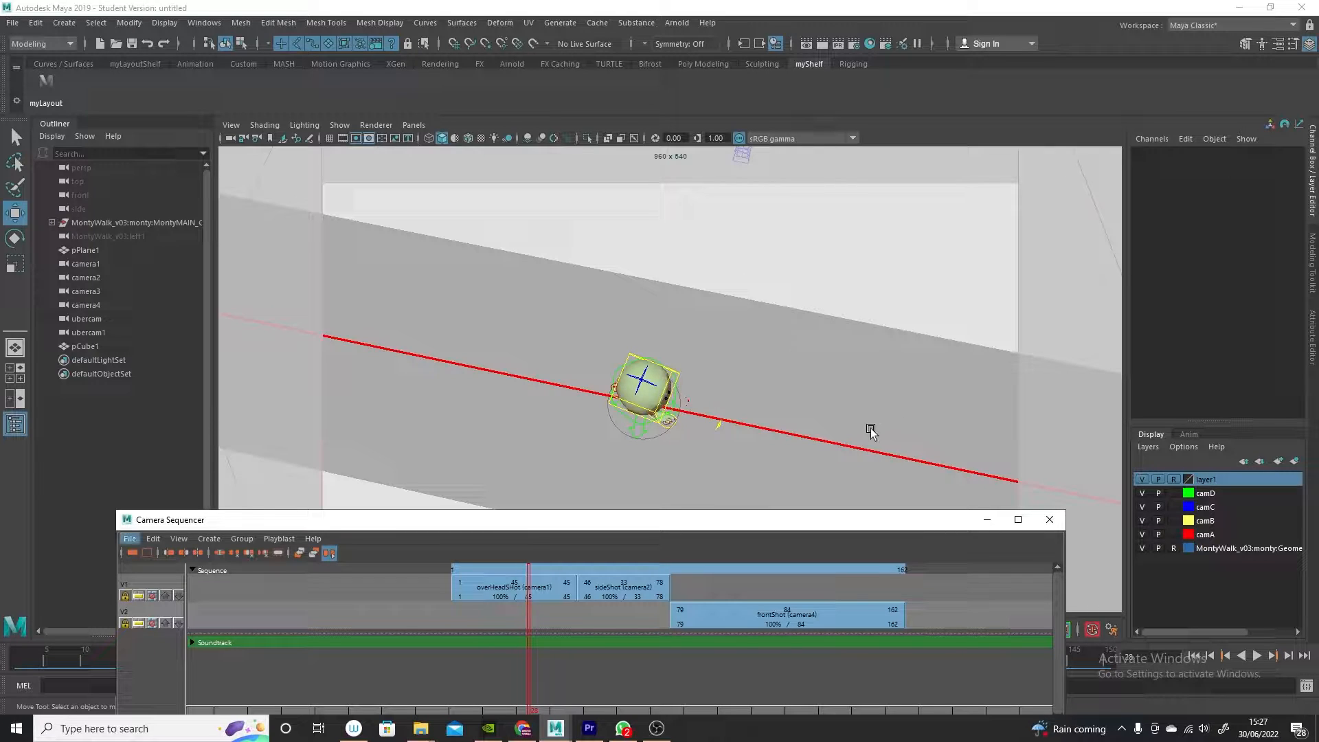
pyautogui.click(38, 92)
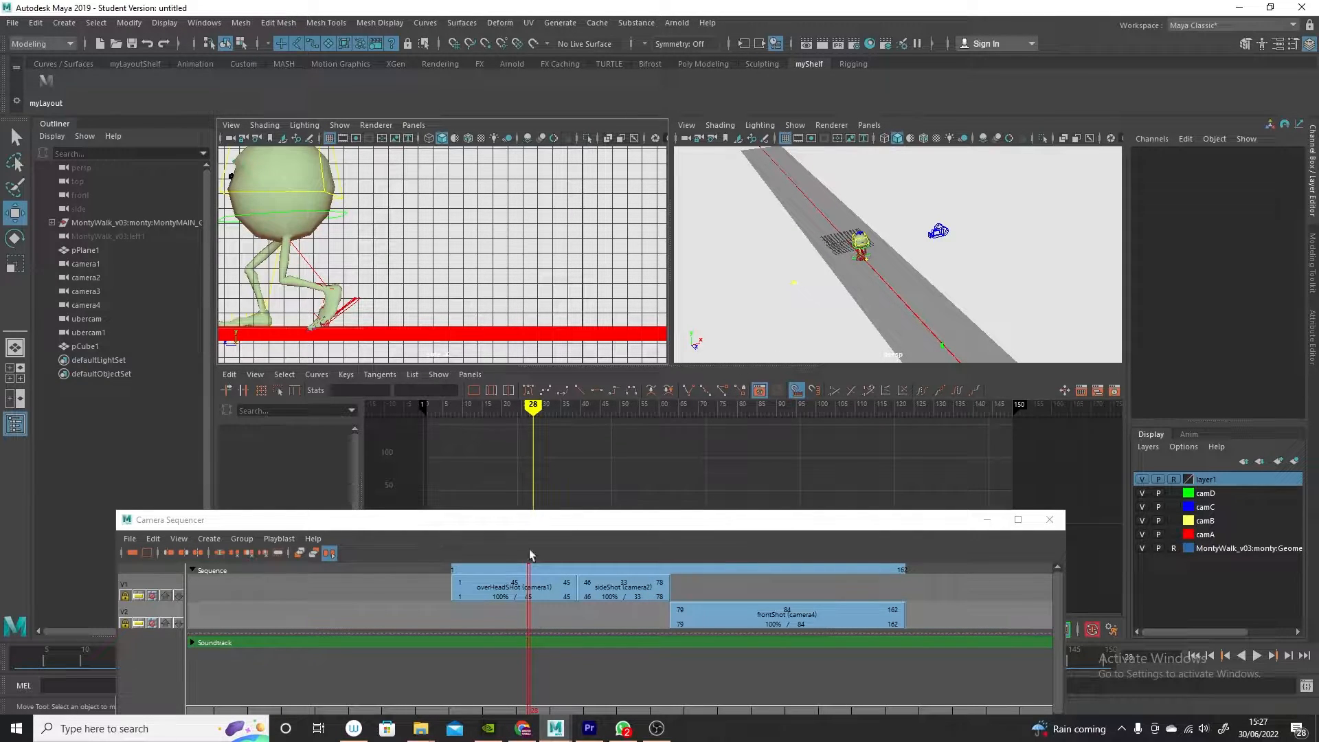
# Hide the grid in the orthographic view and scrub the camera sequence to frame 71, inside sideShot.
pyautogui.click(340, 124)
pyautogui.click(413, 661)
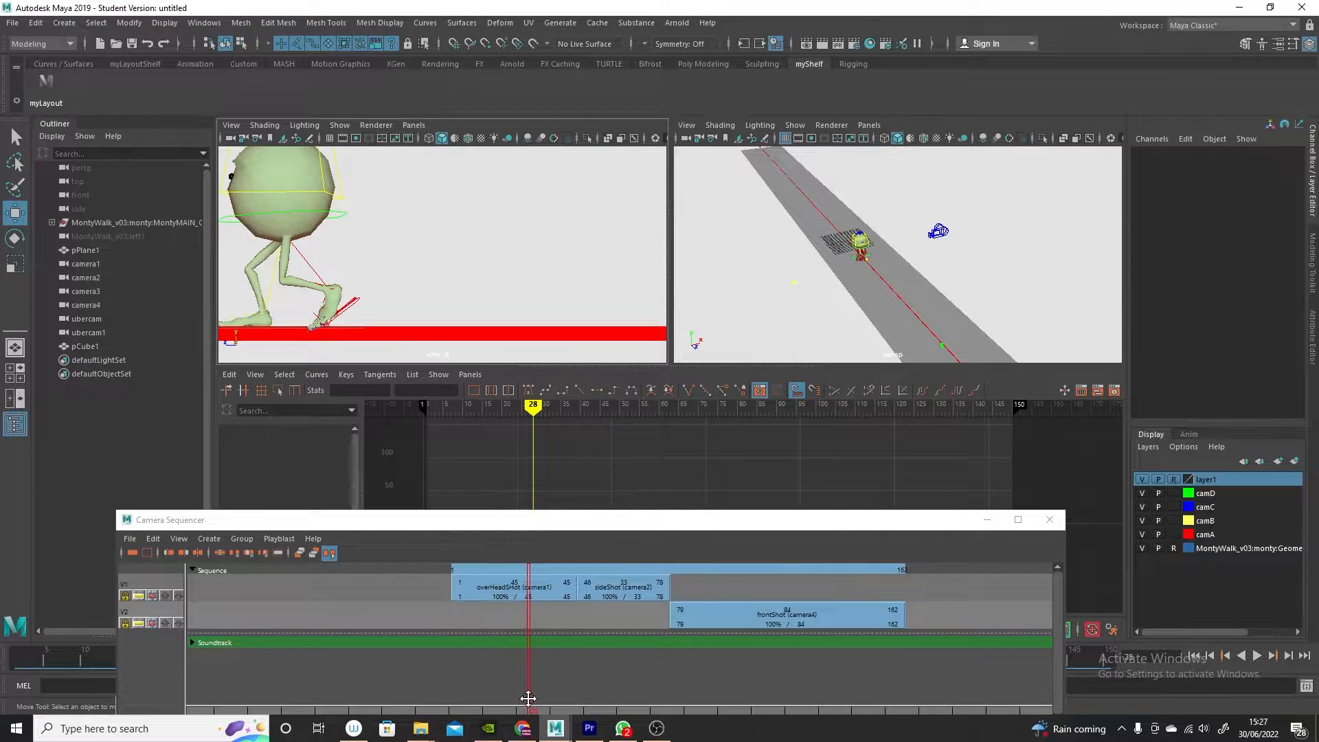
pyautogui.moveTo(528, 698); pyautogui.dragTo(649, 711)
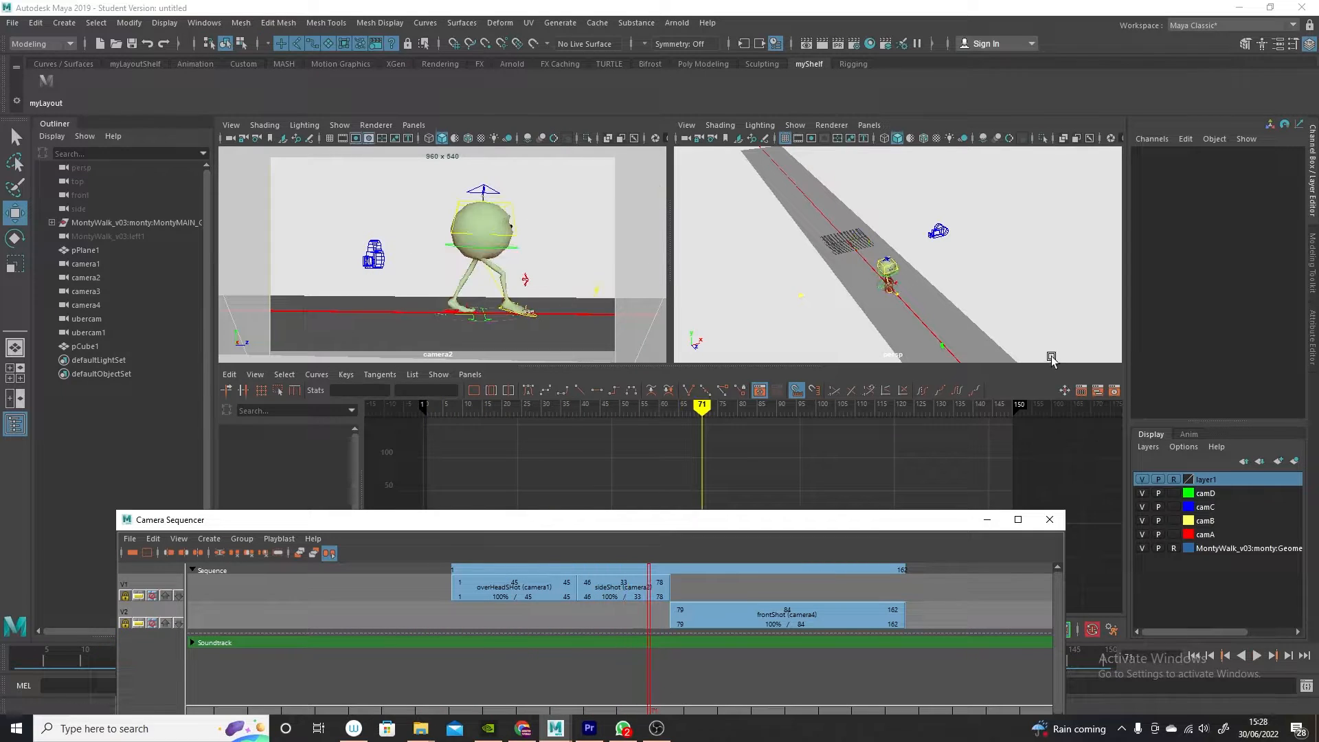
# Select ubercam1, camera2 and camera1 together and set their Scale X, Y and Z to 5.
pyautogui.click(945, 349)
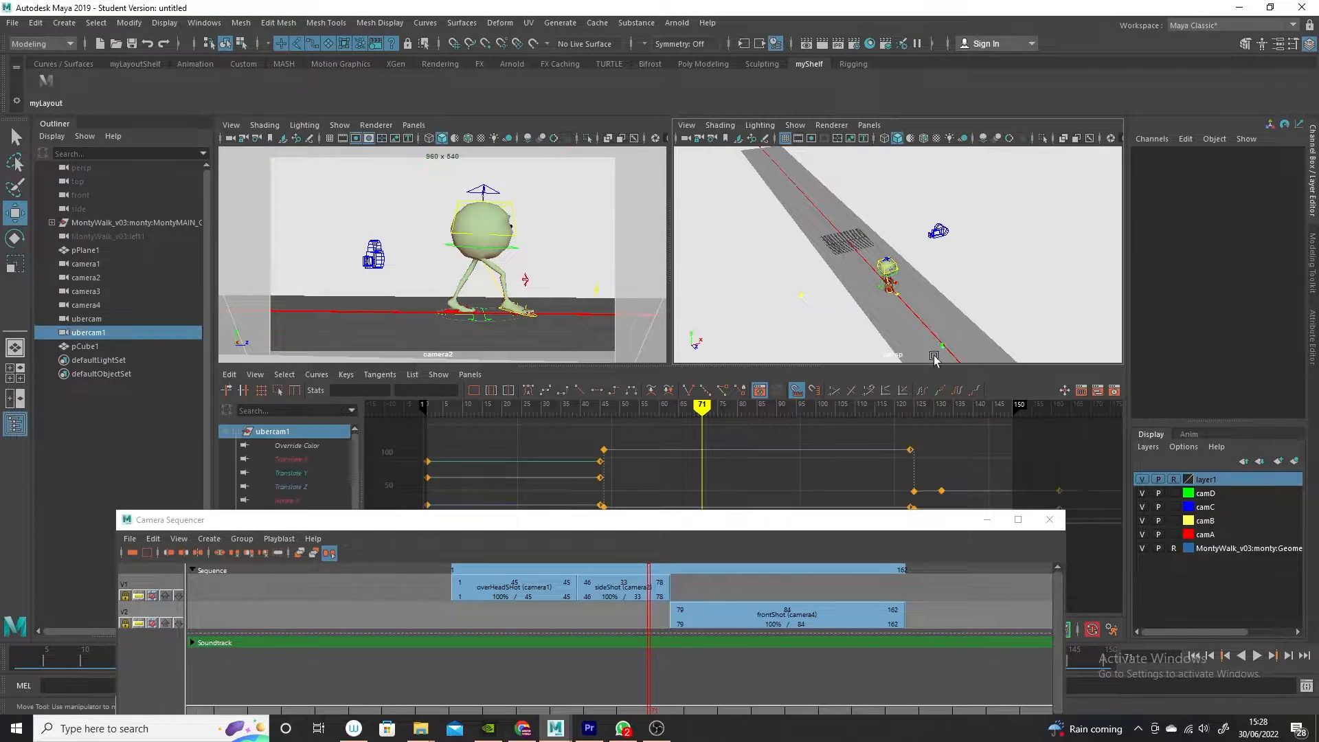
pyautogui.keyDown('shift'); pyautogui.click(801, 297); pyautogui.keyUp('shift')
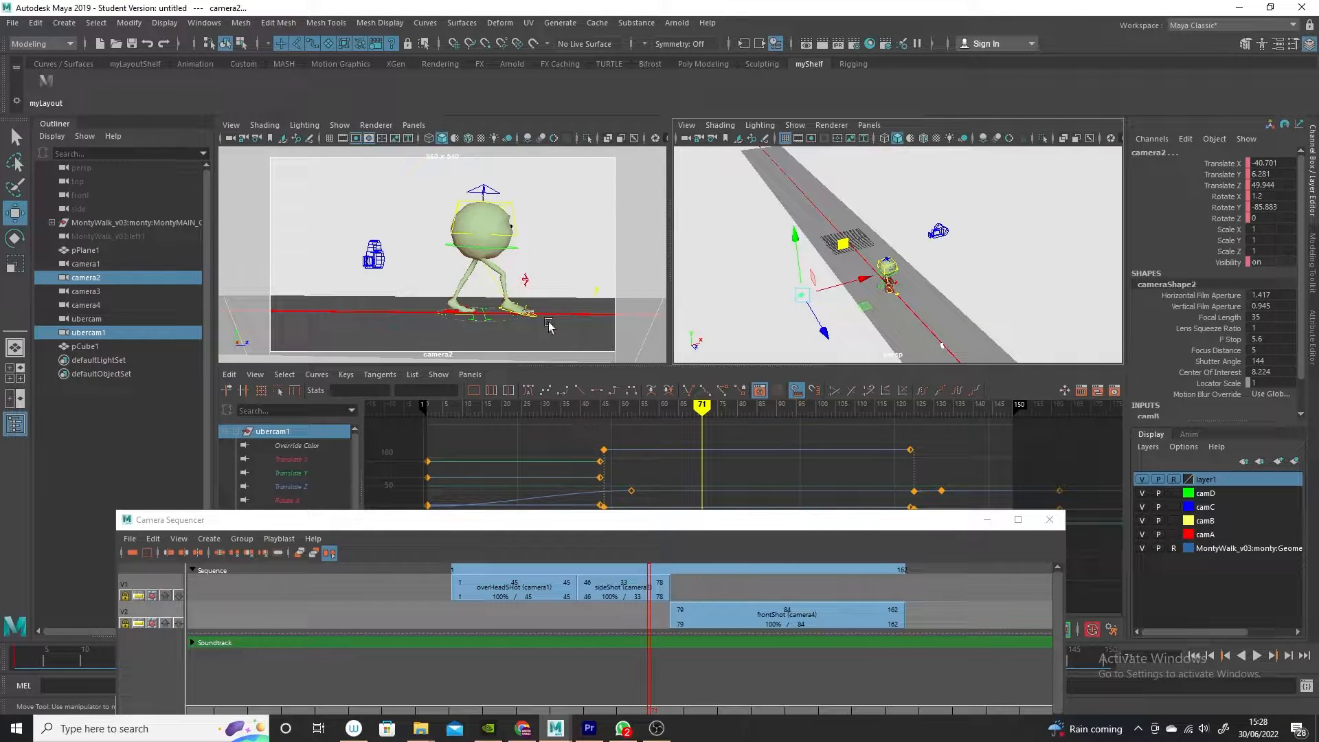
pyautogui.keyDown('alt'); pyautogui.moveTo(991, 295); pyautogui.dragTo(861, 168, button='right'); pyautogui.keyUp('alt')
pyautogui.keyDown('shift'); pyautogui.click(857, 169); pyautogui.keyUp('shift')
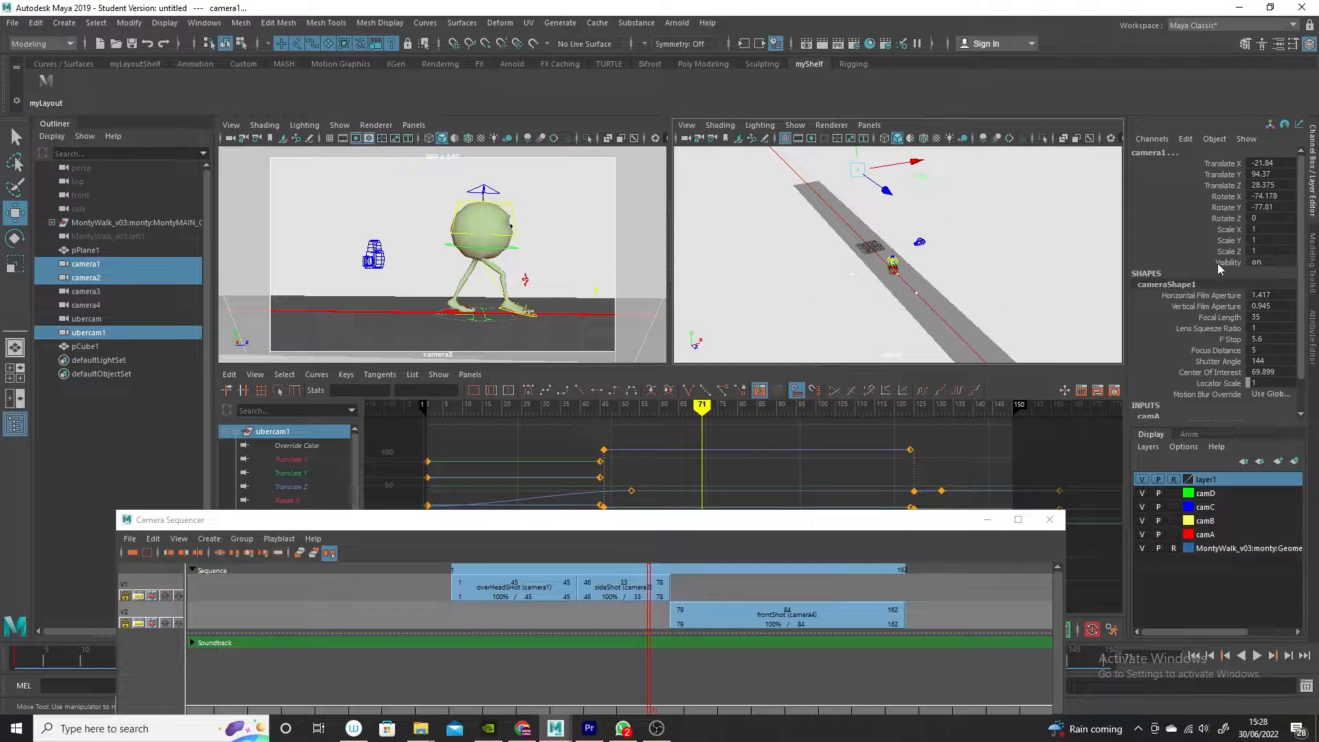
pyautogui.moveTo(1257, 227); pyautogui.dragTo(1263, 247)
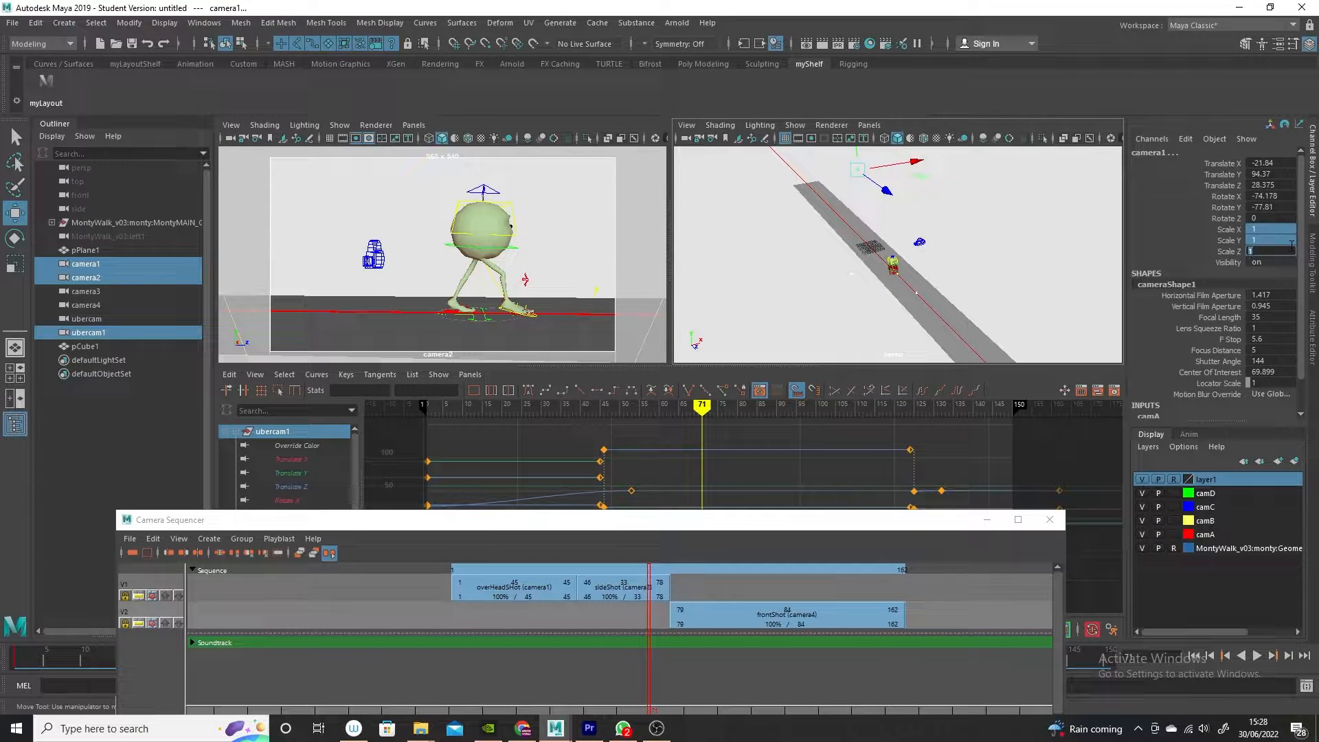
pyautogui.click(981, 238)
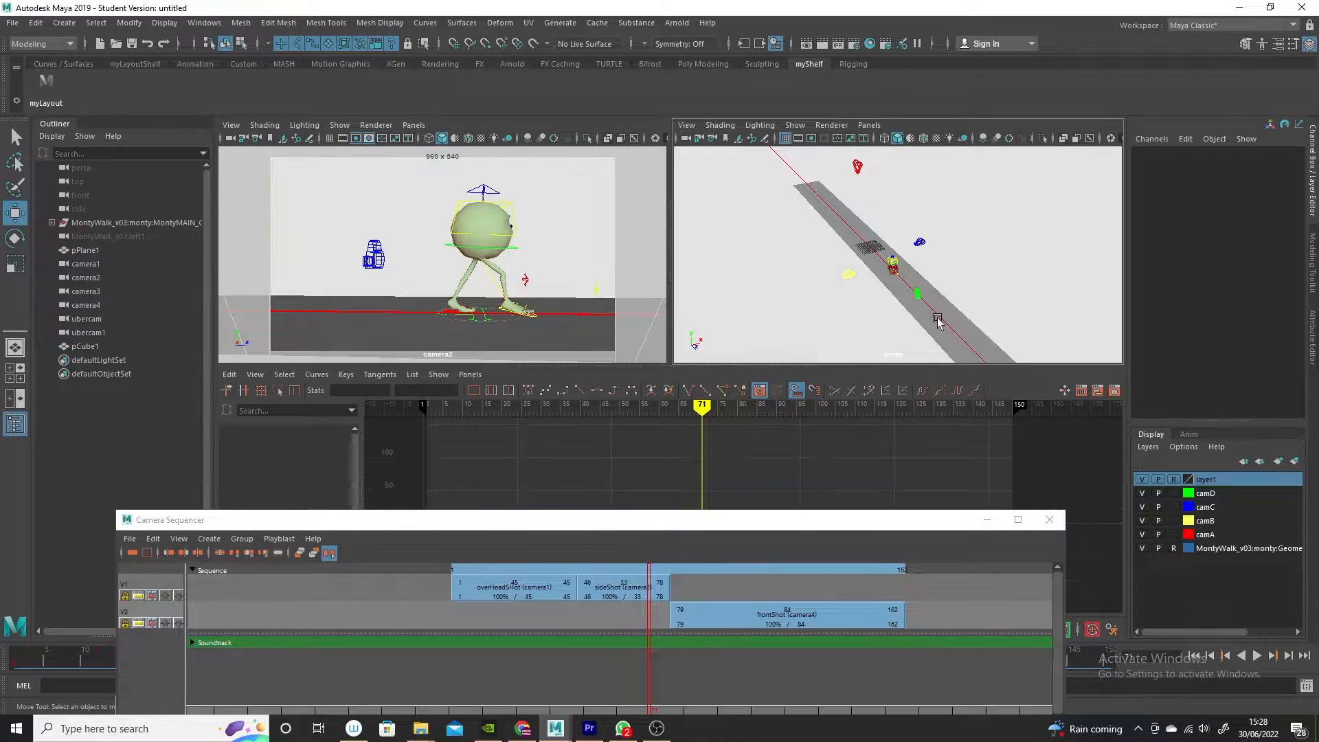
# Select camera2 and camera3 in the perspective view to examine their placement on either side of the walking character.
pyautogui.click(918, 242)
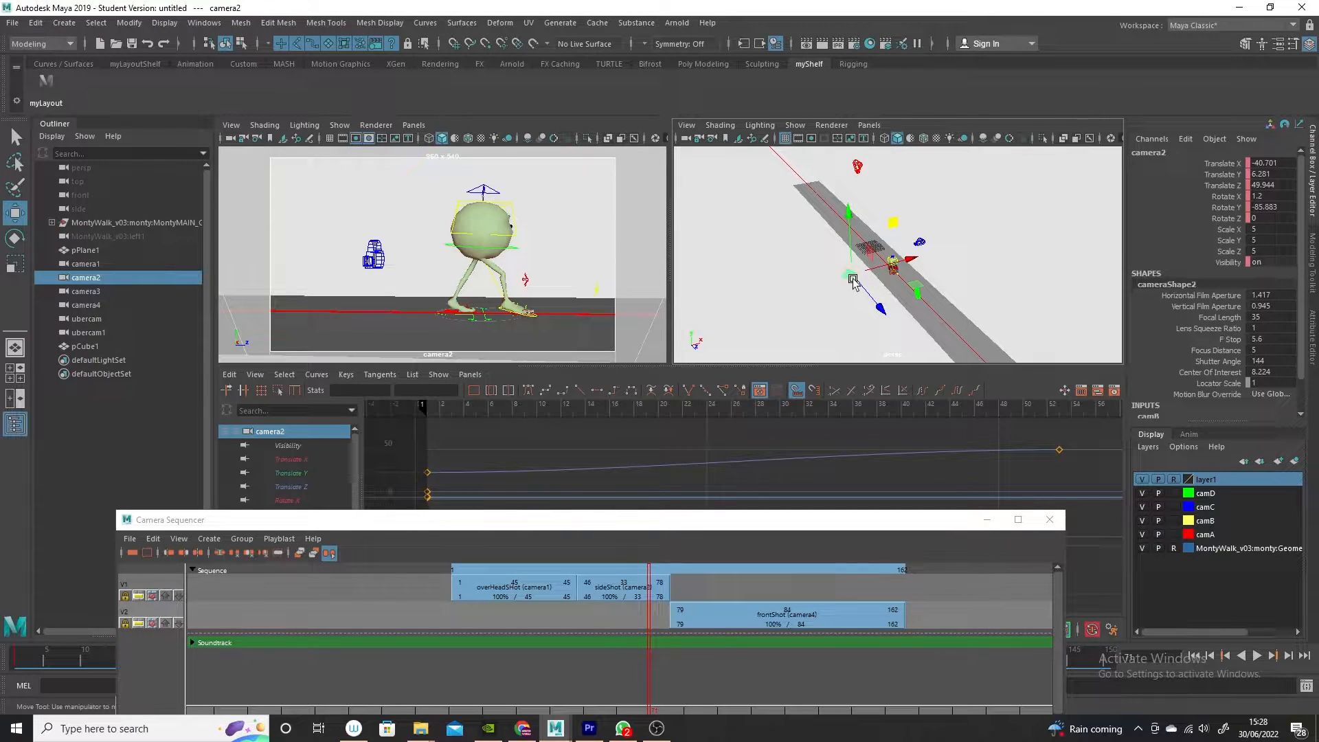
pyautogui.click(920, 243)
pyautogui.moveTo(943, 279)
pyautogui.keyDown('alt'); pyautogui.mouseDown(button='right')
pyautogui.moveTo(958, 316)
pyautogui.moveTo(939, 285)
pyautogui.mouseUp(button='right'); pyautogui.keyUp('alt')
pyautogui.click(973, 295)
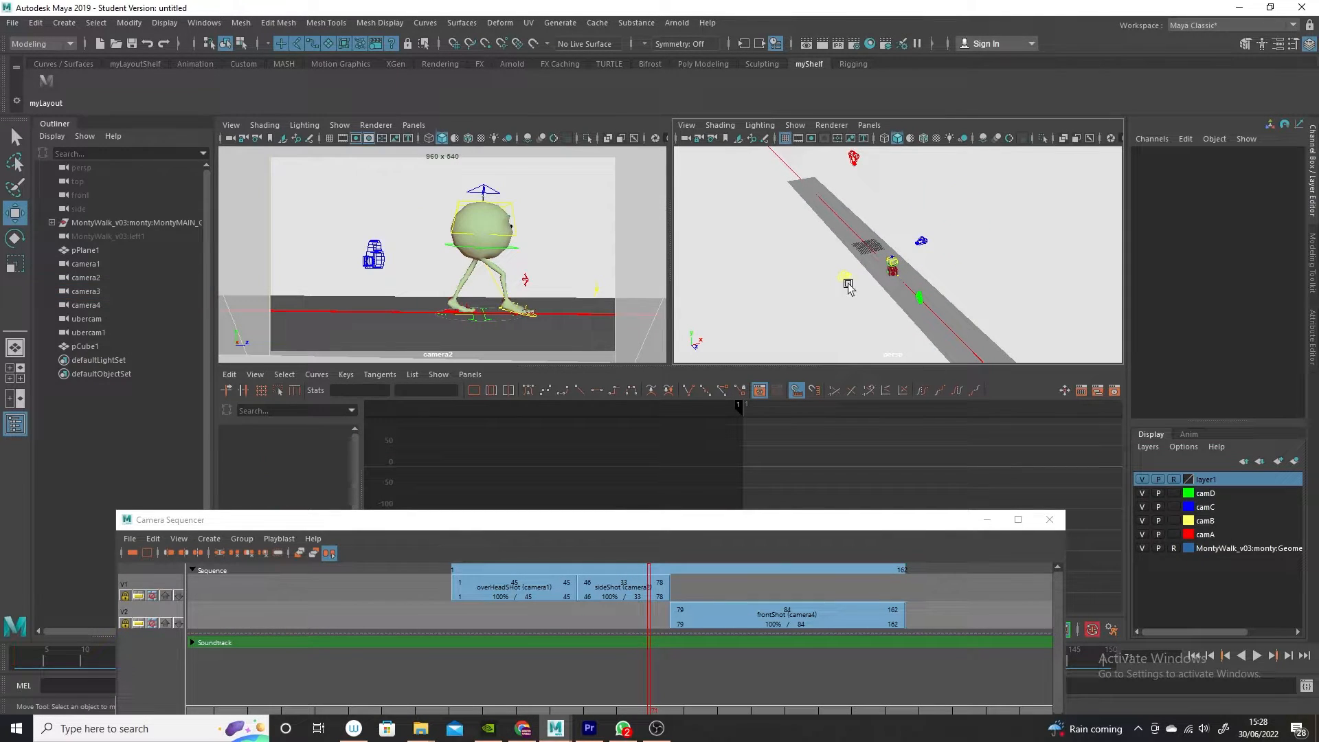
pyautogui.click(923, 243)
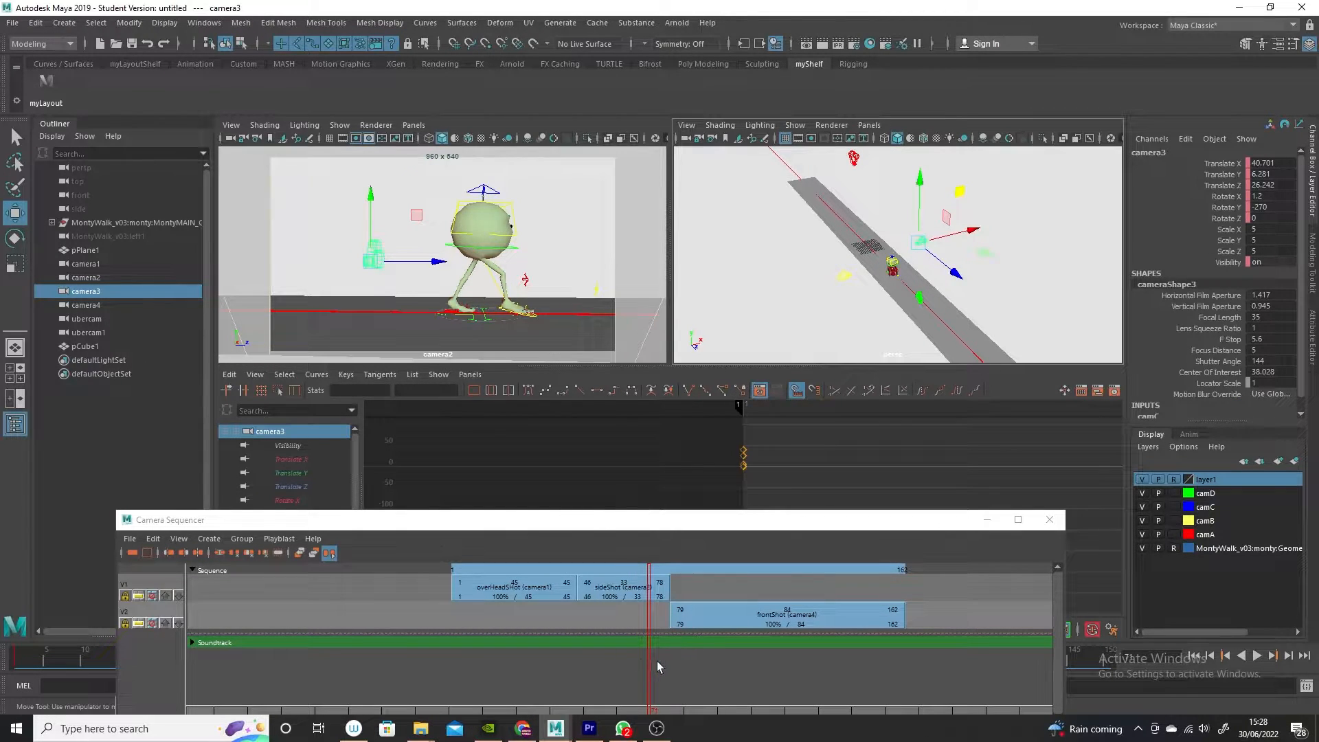
pyautogui.click(408, 261)
# Scrub back within sideShot and change the camera assigned to that shot to camera3.
pyautogui.click(649, 684)
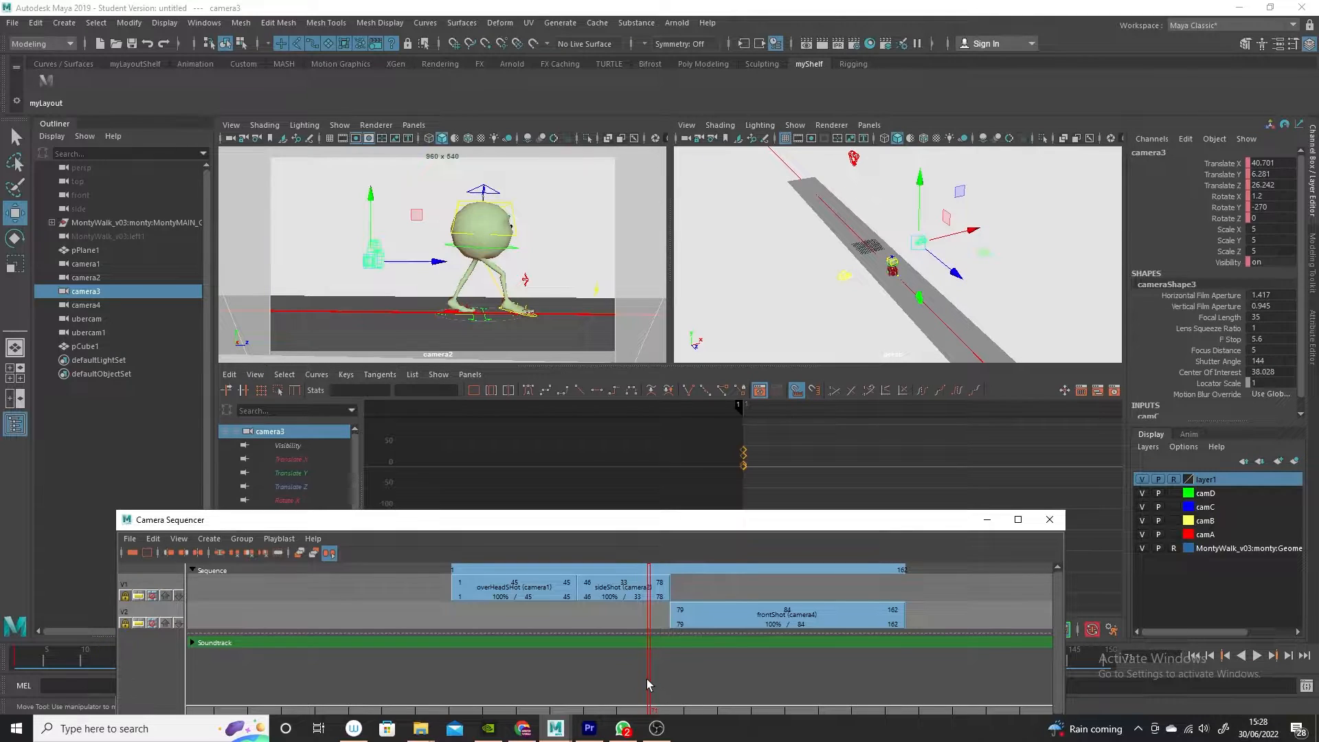
pyautogui.moveTo(649, 680); pyautogui.dragTo(613, 621)
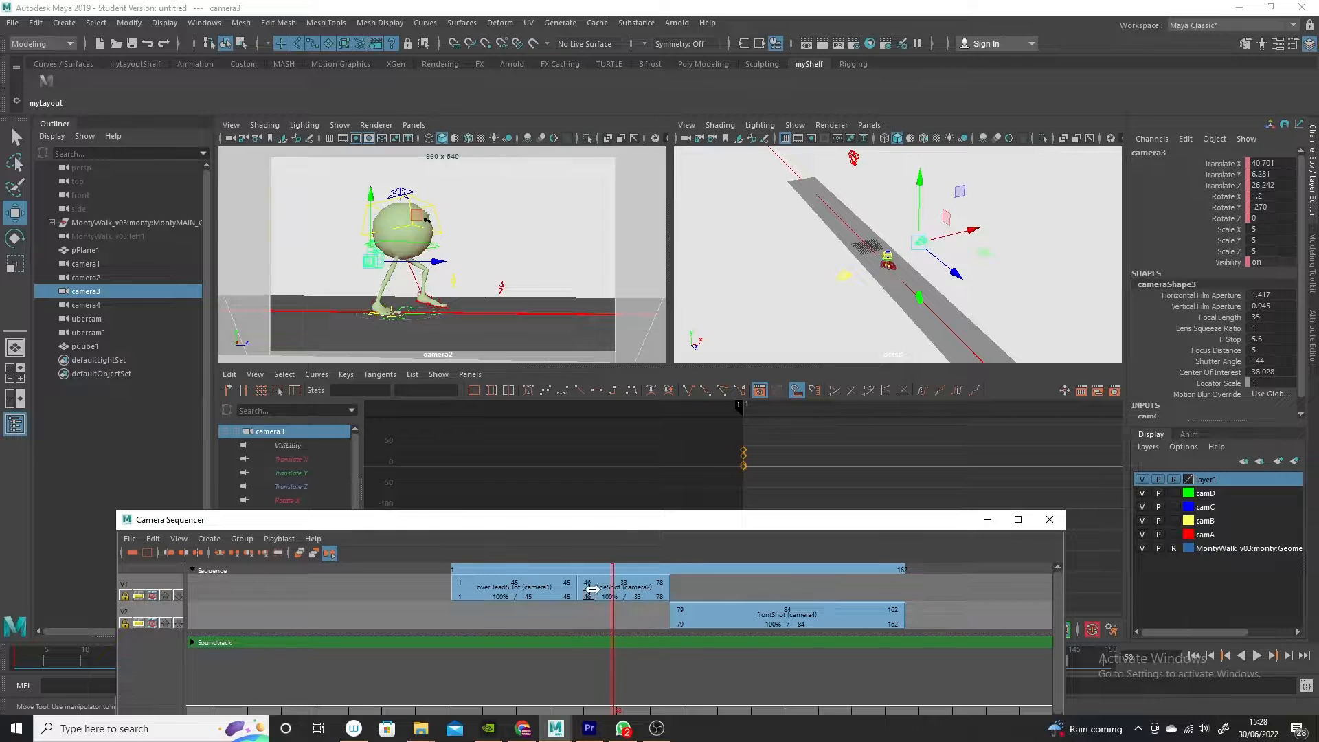
pyautogui.click(608, 597)
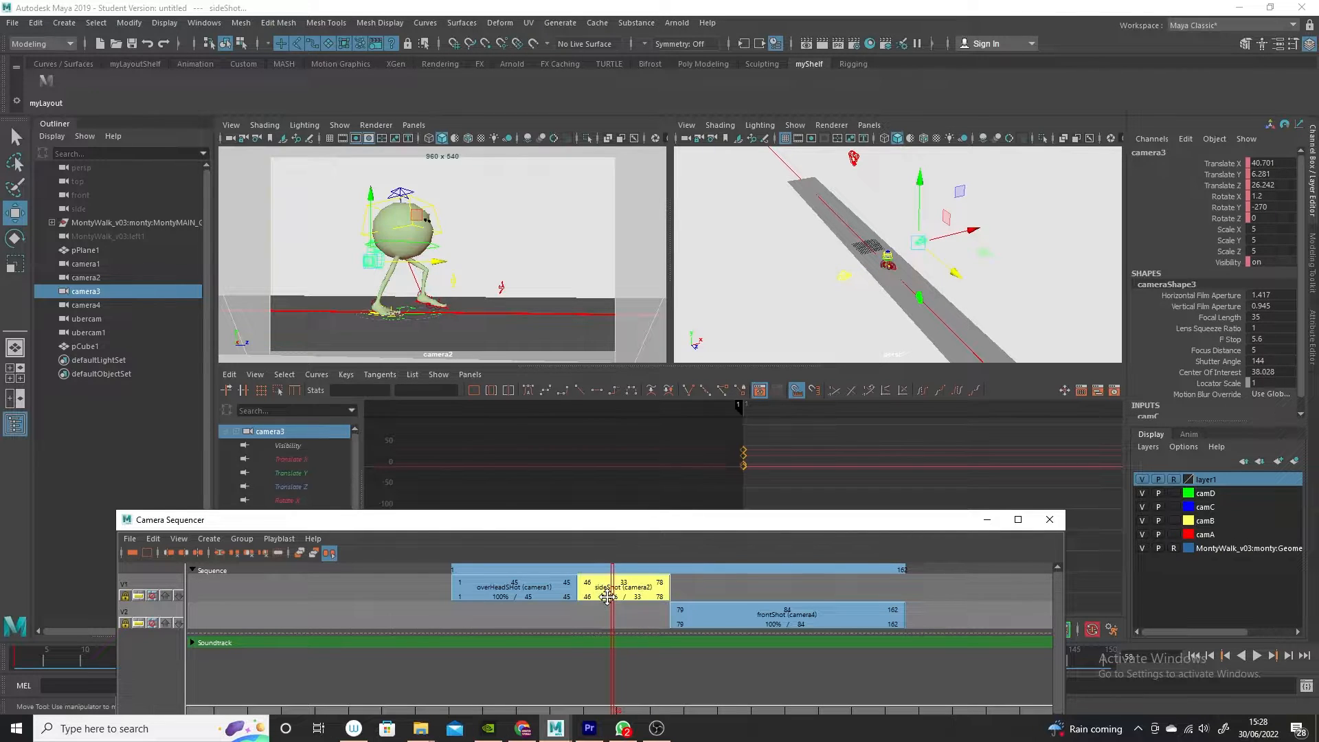
pyautogui.rightClick(627, 595)
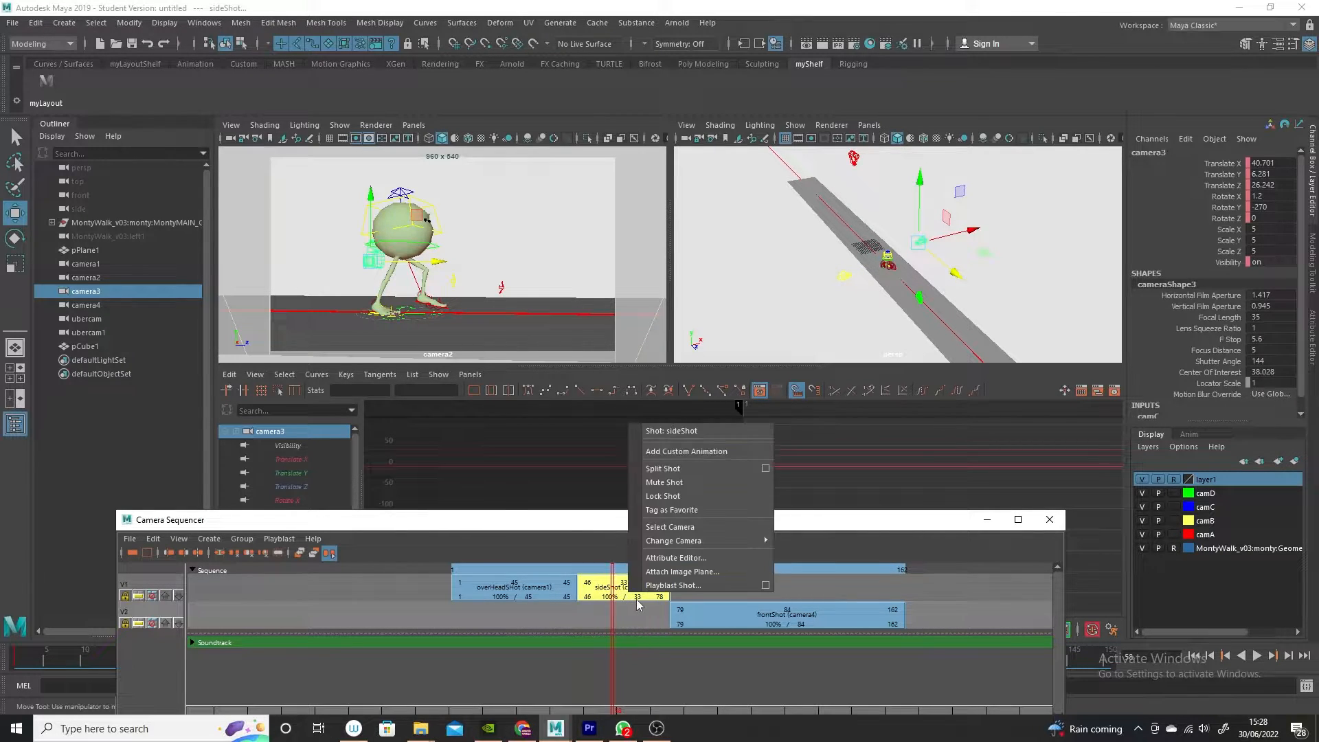
pyautogui.moveTo(704, 540)
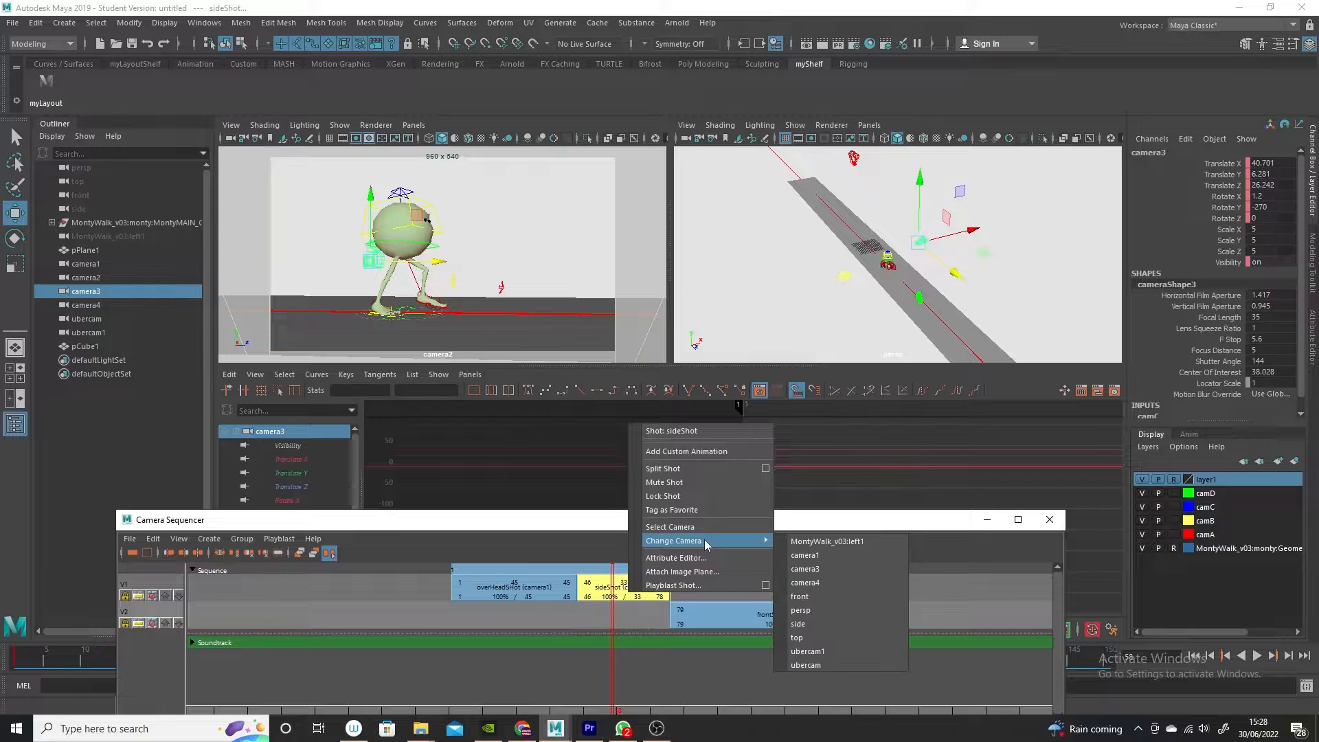
pyautogui.click(869, 567)
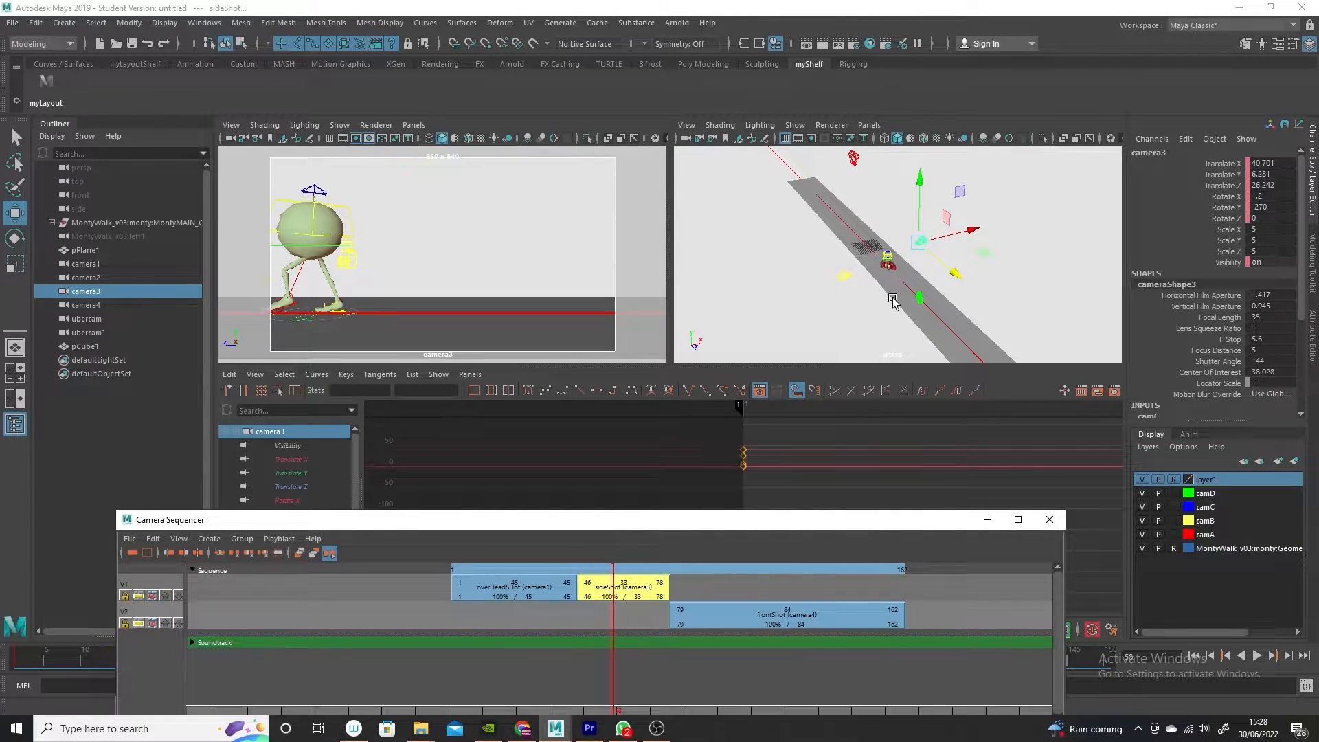
# Slide camera3 along the Z axis to about 44 to frame the character, and scrub the sequence back to frame 7.
pyautogui.moveTo(953, 275); pyautogui.dragTo(966, 283)
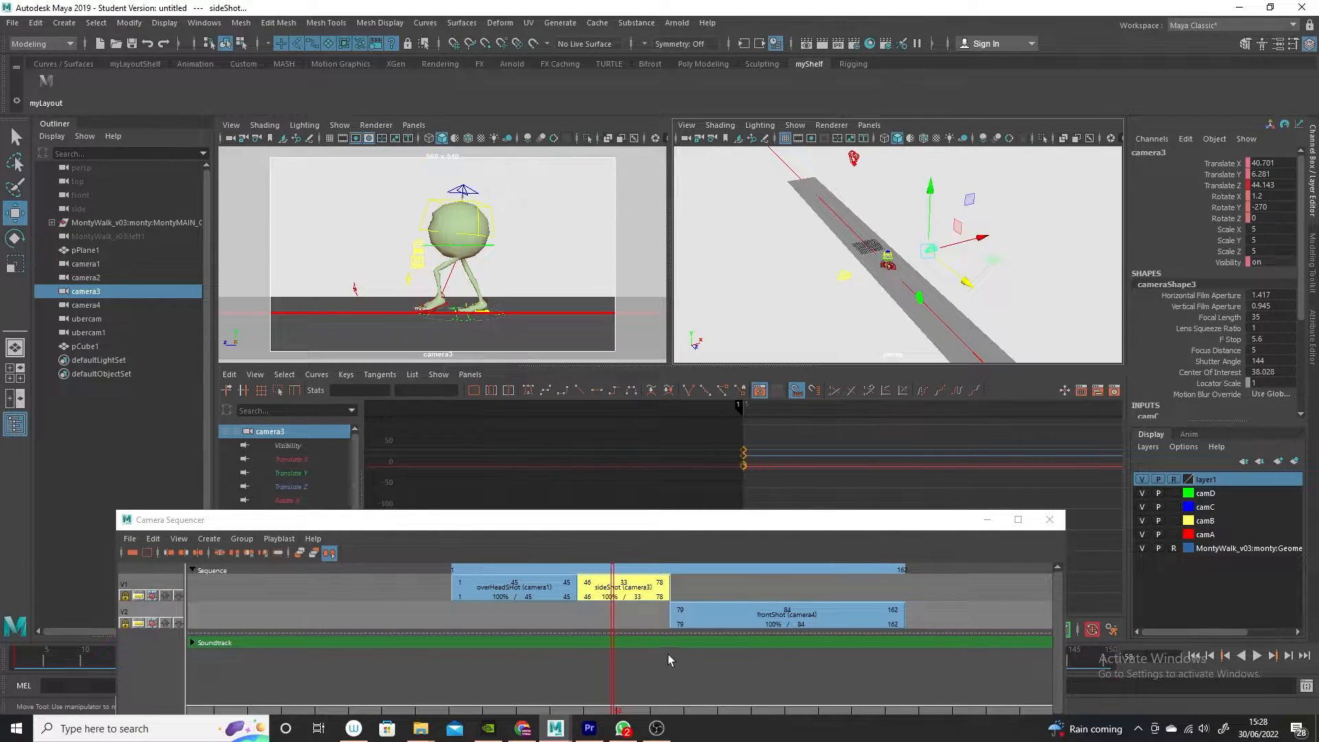
pyautogui.click(613, 665)
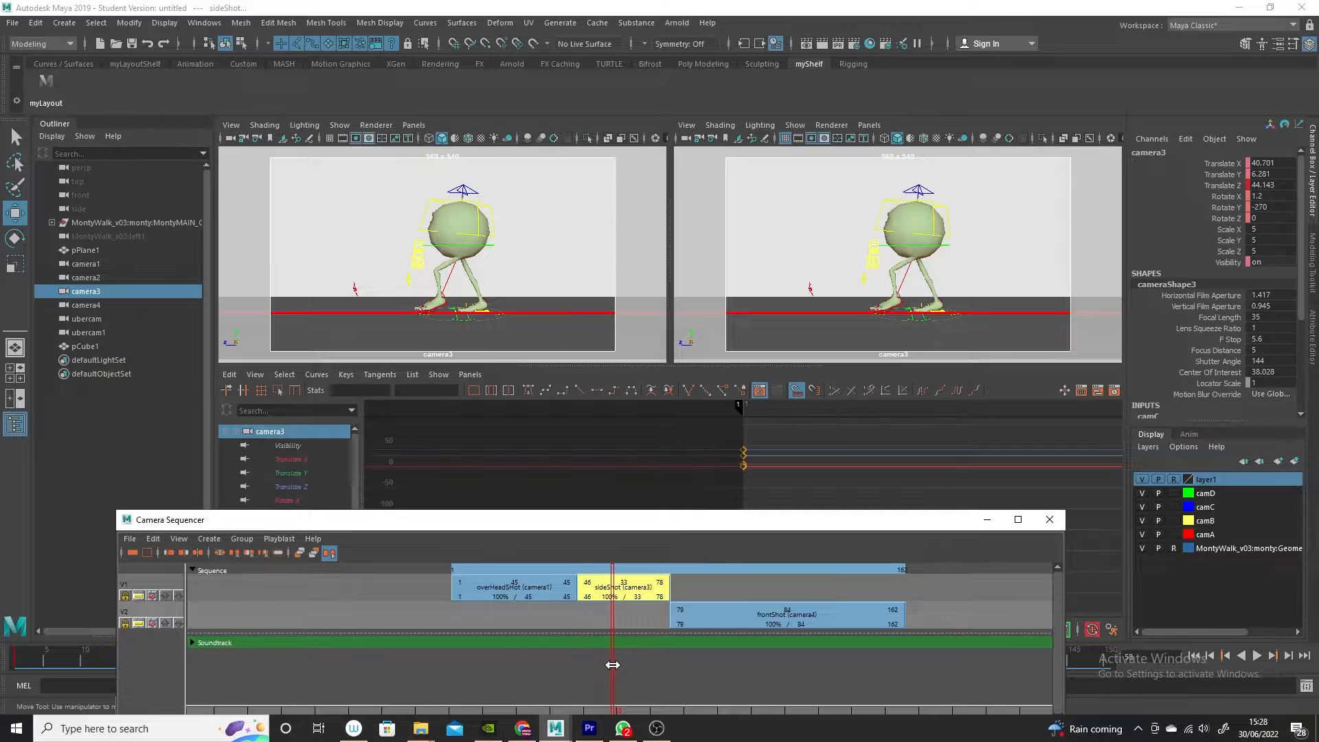
pyautogui.moveTo(613, 665); pyautogui.dragTo(469, 660)
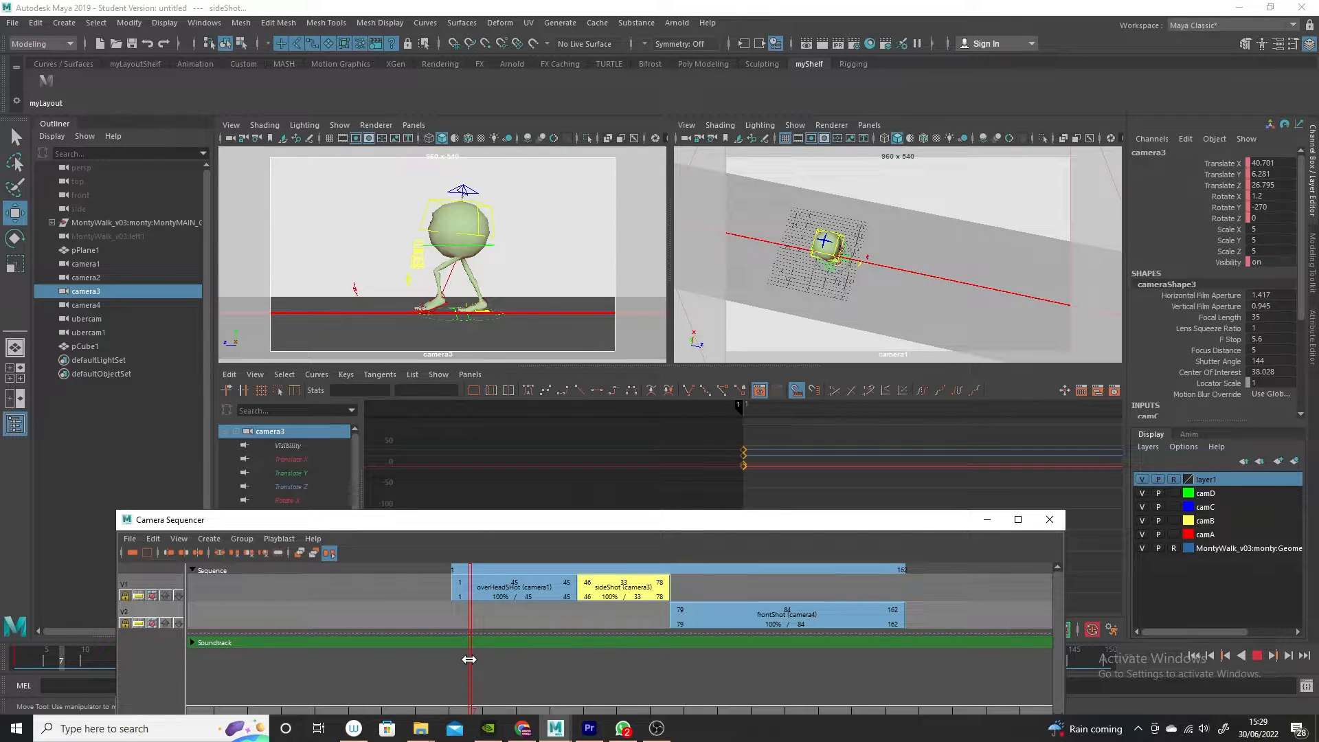
# Move the Camera Sequencer window up to expose its playback controls, and play the sequence from frame 7, stopping at frame 27.
pyautogui.moveTo(525, 521); pyautogui.dragTo(543, 465)
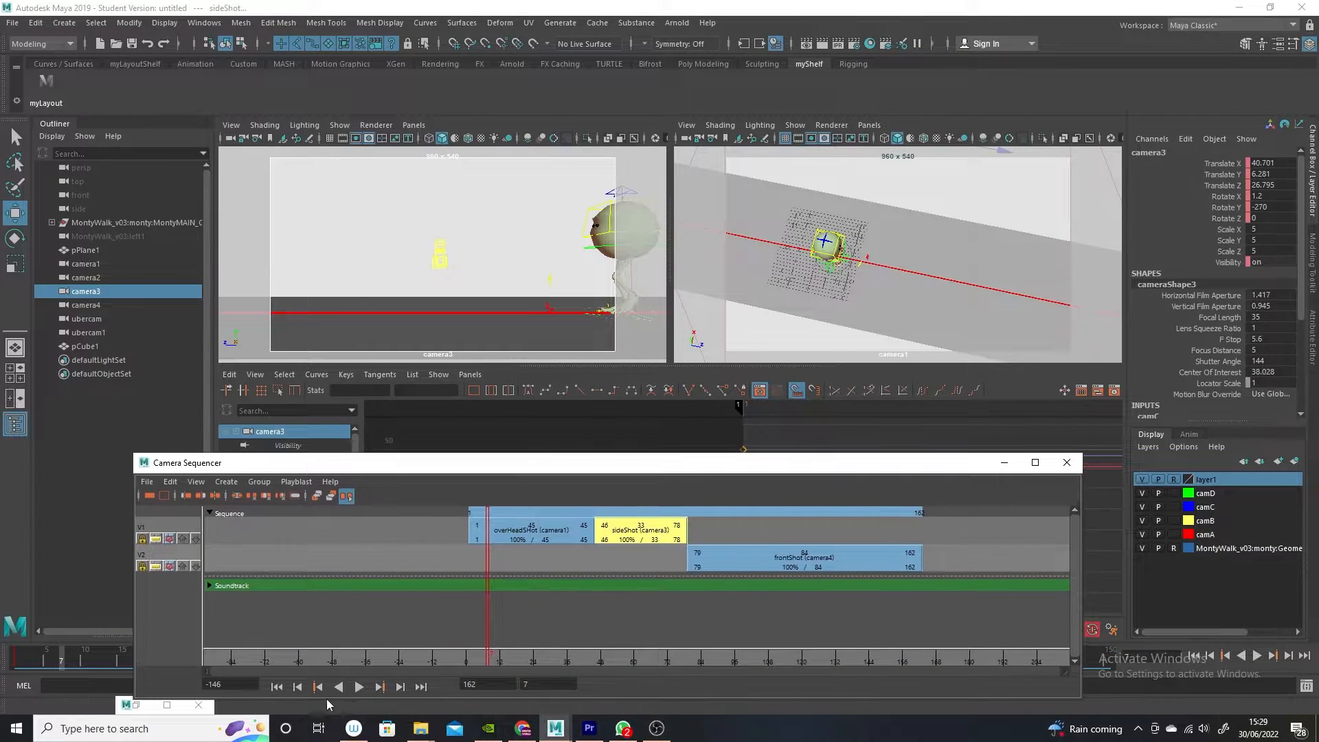
pyautogui.click(363, 688)
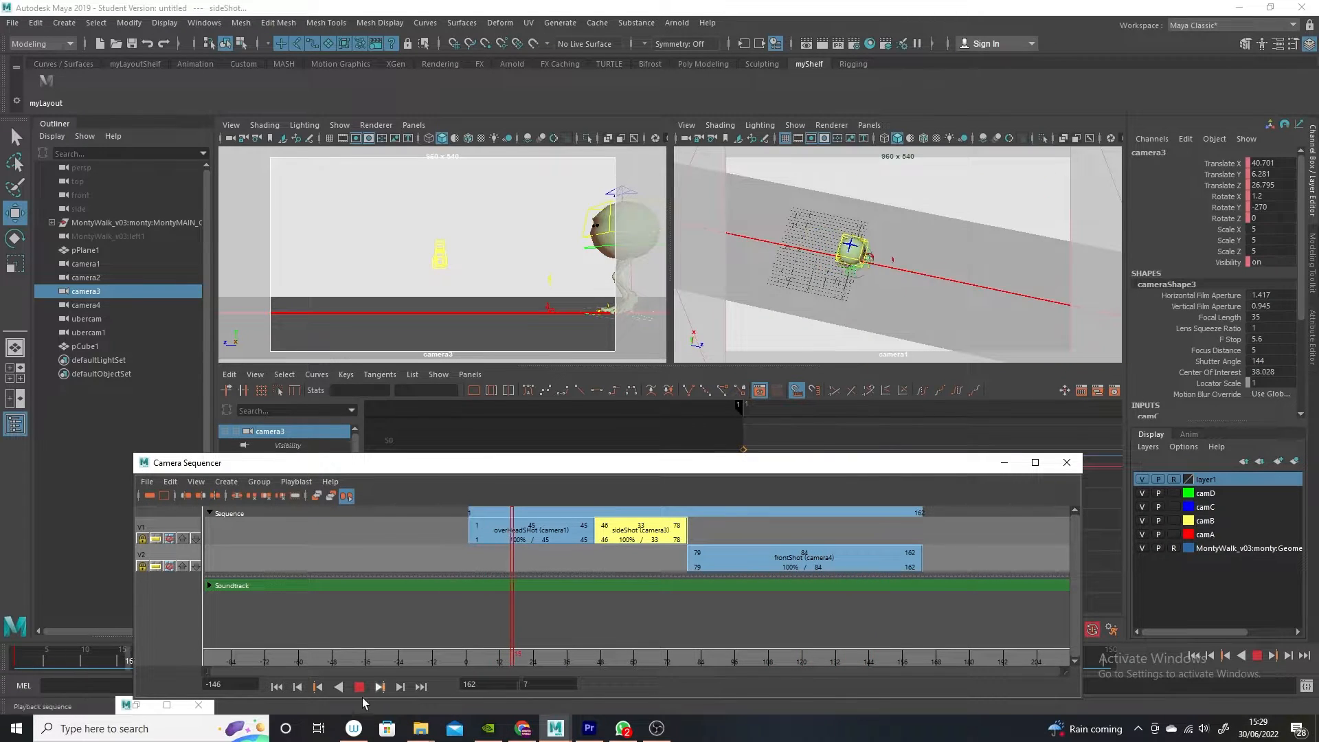
pyautogui.click(360, 688)
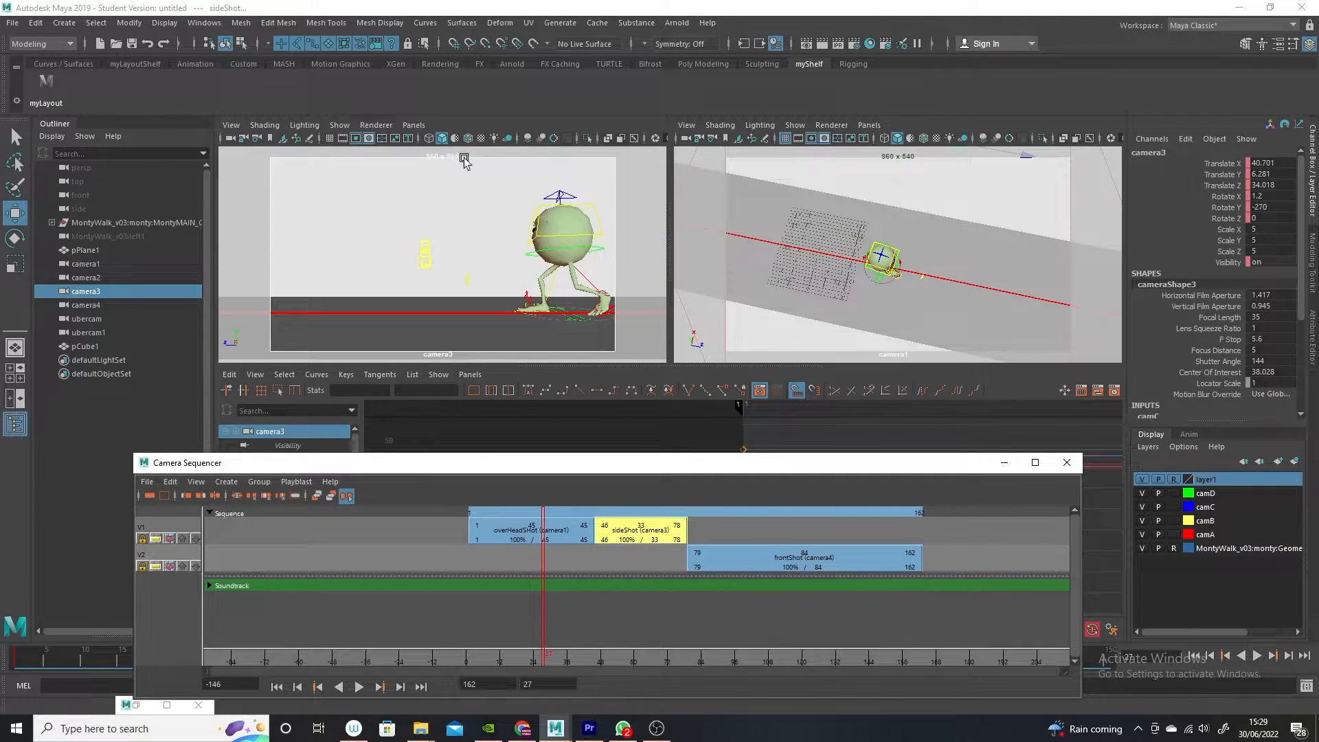
# Switch the view showing camera1 to the perspective camera and examine the camera positions along the path from above.
pyautogui.click(870, 125)
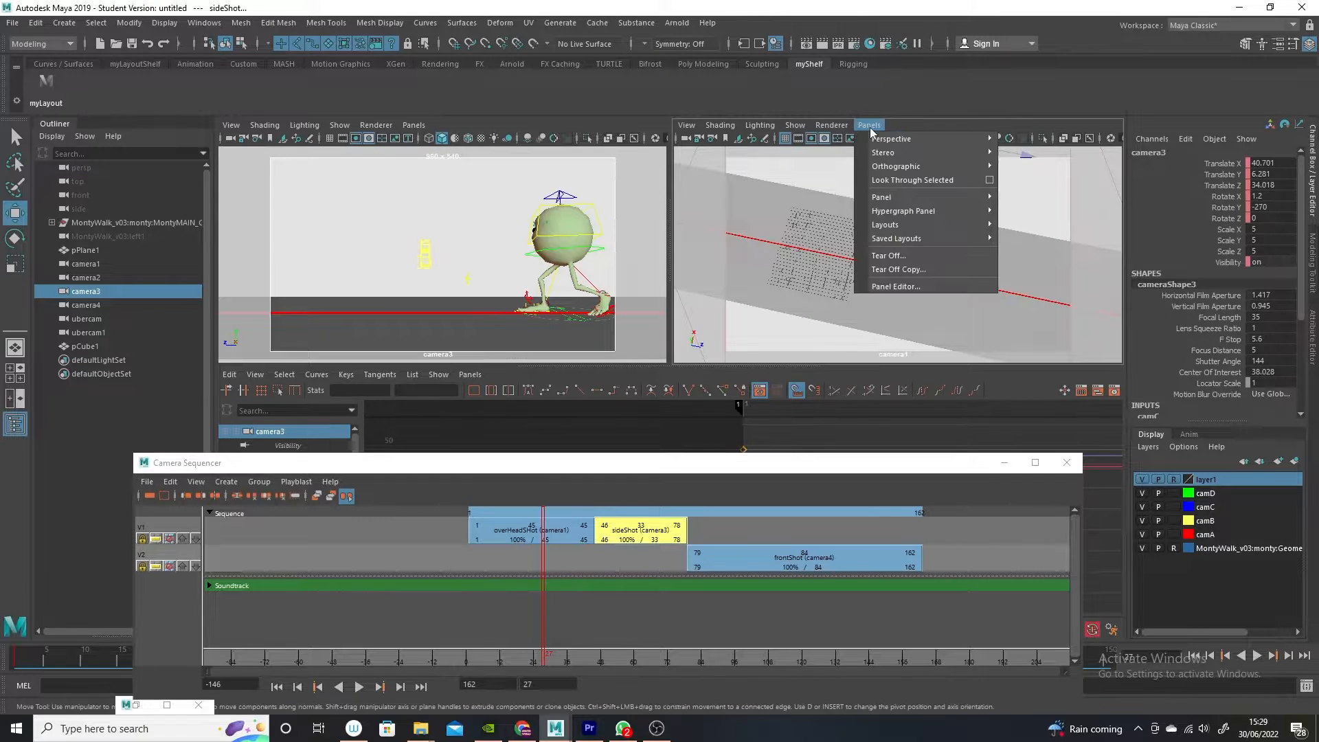
pyautogui.moveTo(893, 135)
pyautogui.click(1033, 196)
pyautogui.scroll(5, 1040, 317)
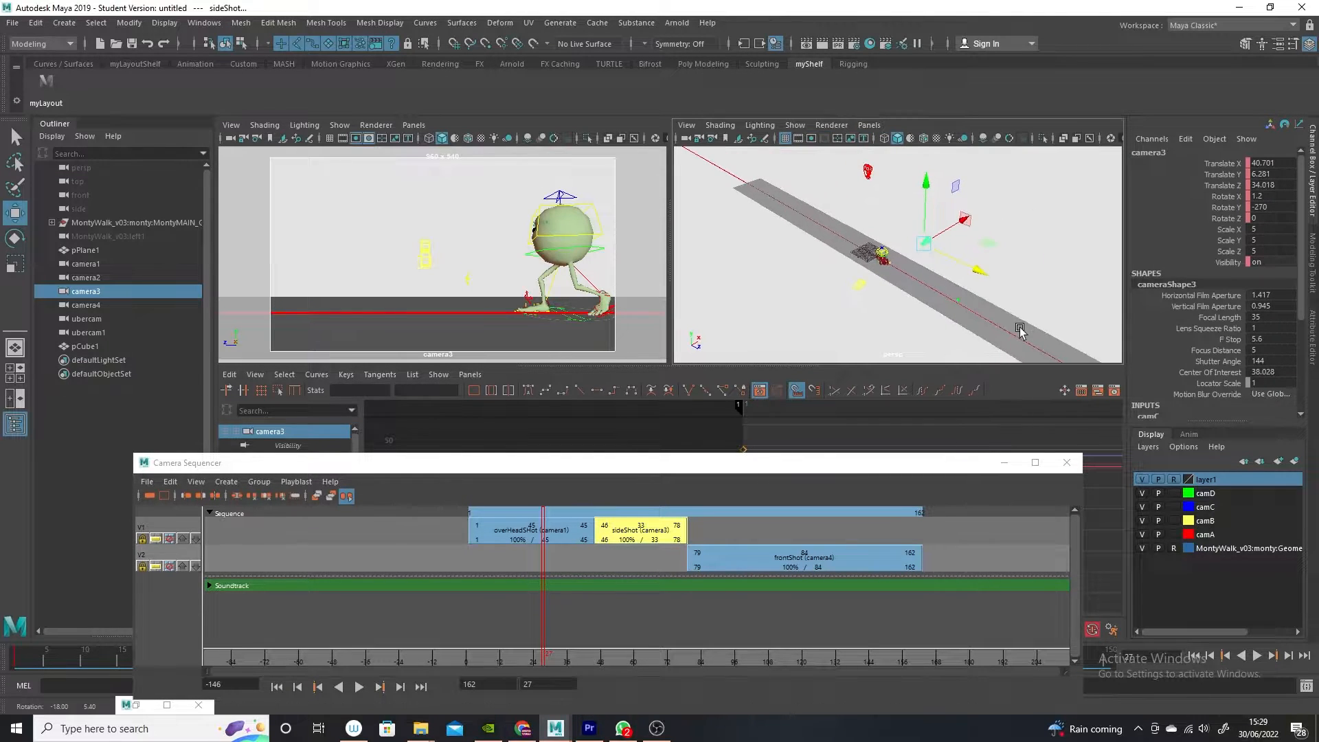
pyautogui.scroll(-4, 1059, 330)
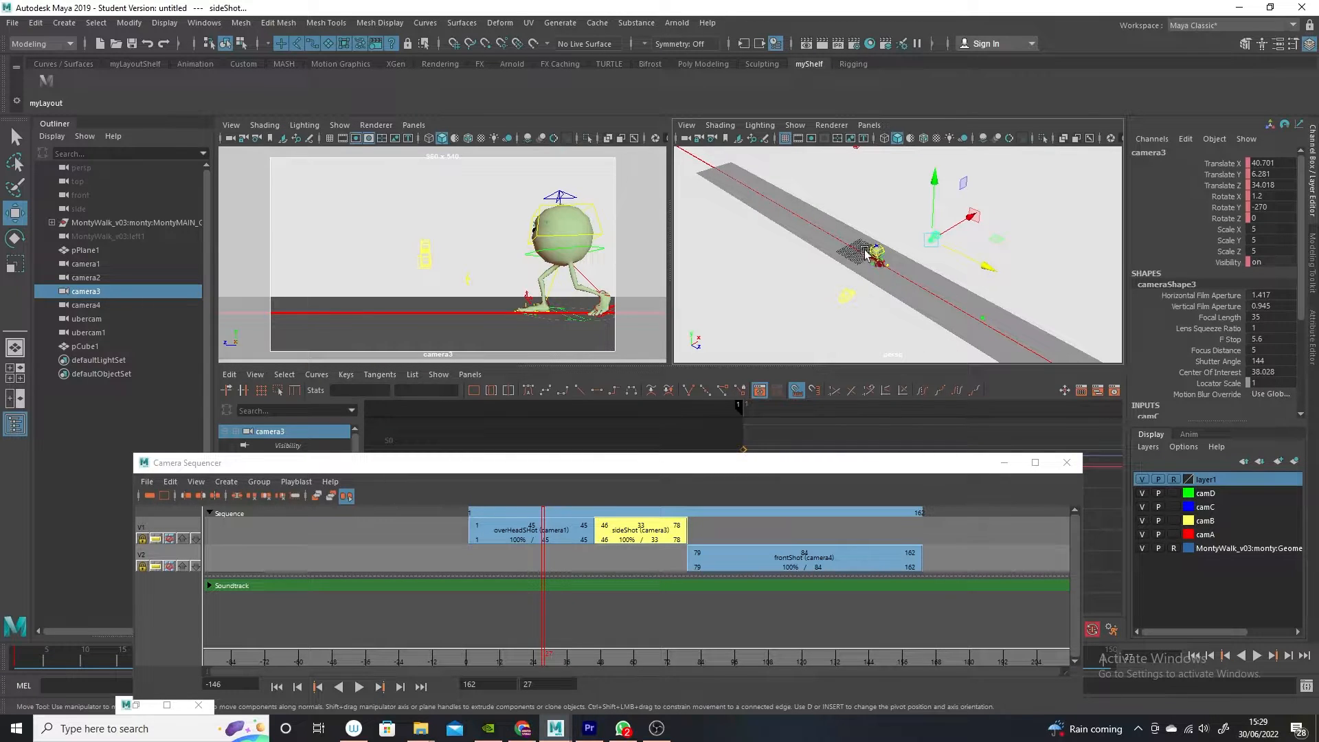
pyautogui.keyDown('alt'); pyautogui.moveTo(935, 324); pyautogui.dragTo(860, 273); pyautogui.keyUp('alt')
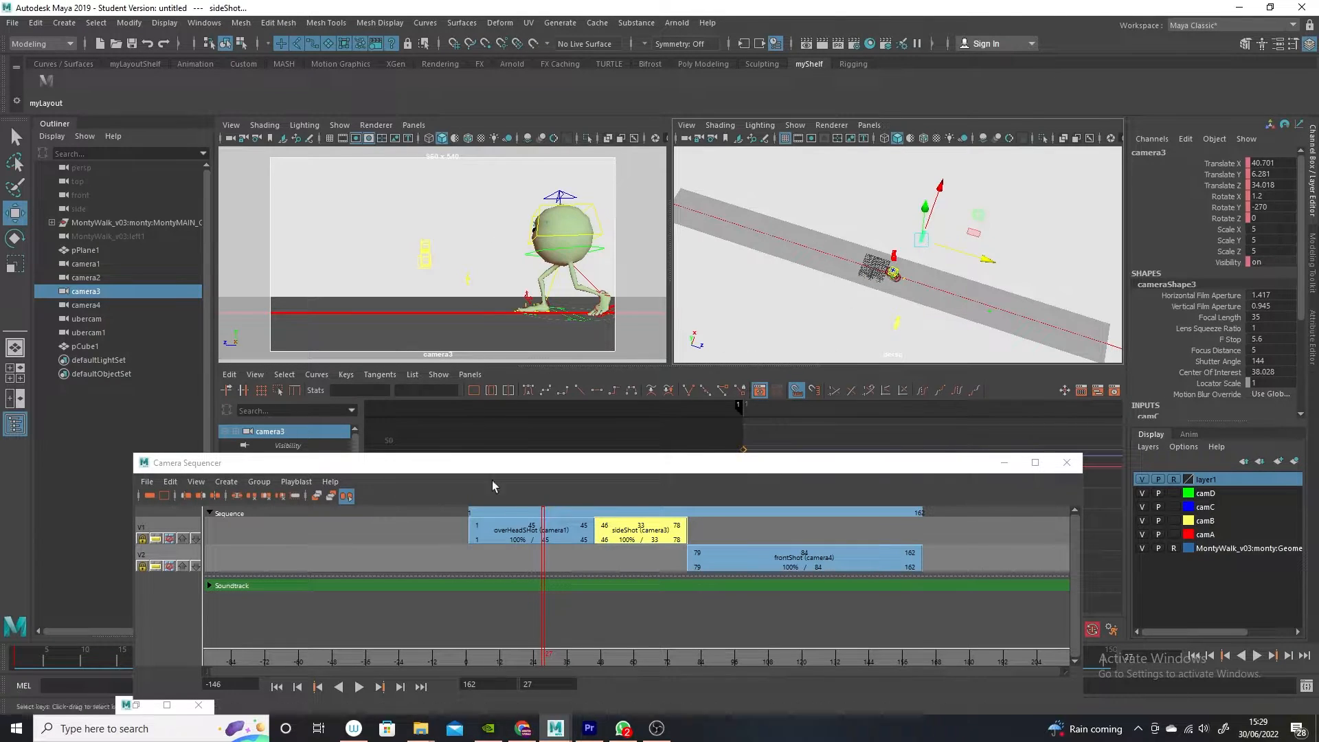
# Select camera2 on the near side of the path and reassign sideShot to camera2.
pyautogui.click(895, 326)
pyautogui.rightClick(660, 537)
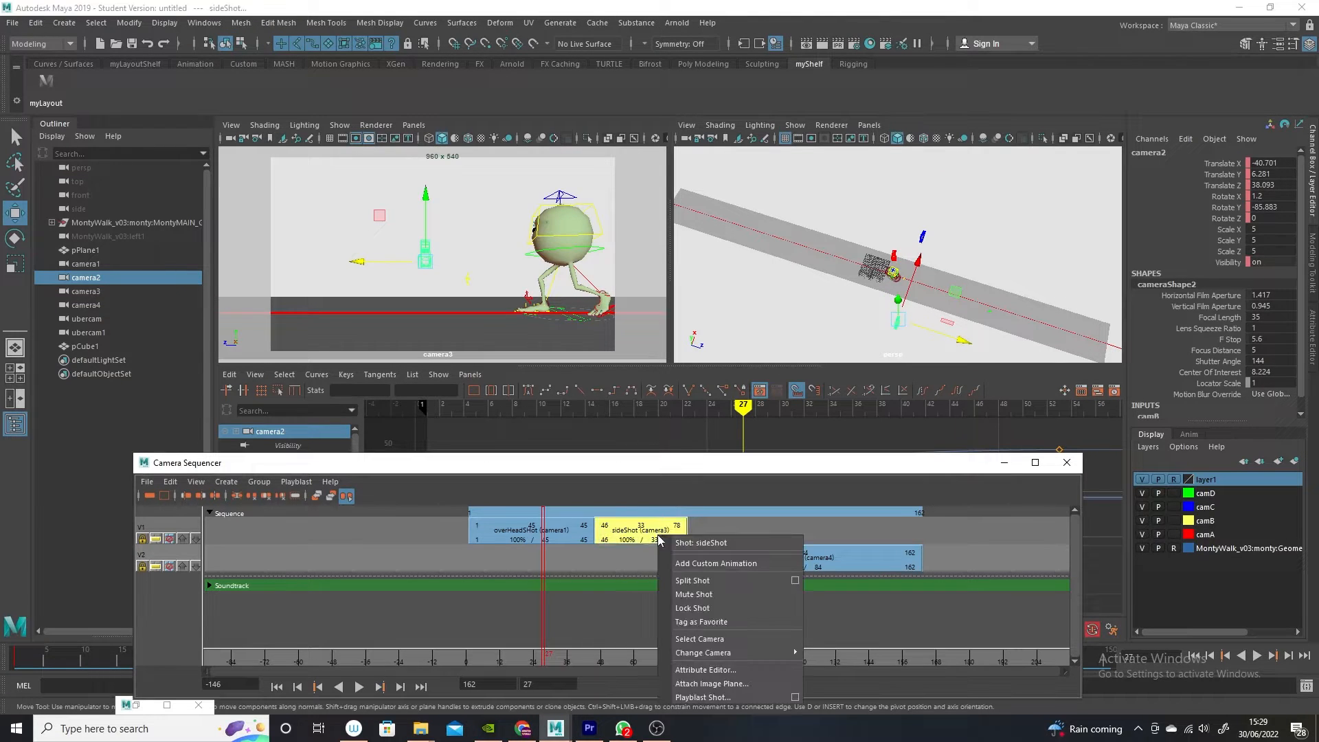
pyautogui.moveTo(768, 653)
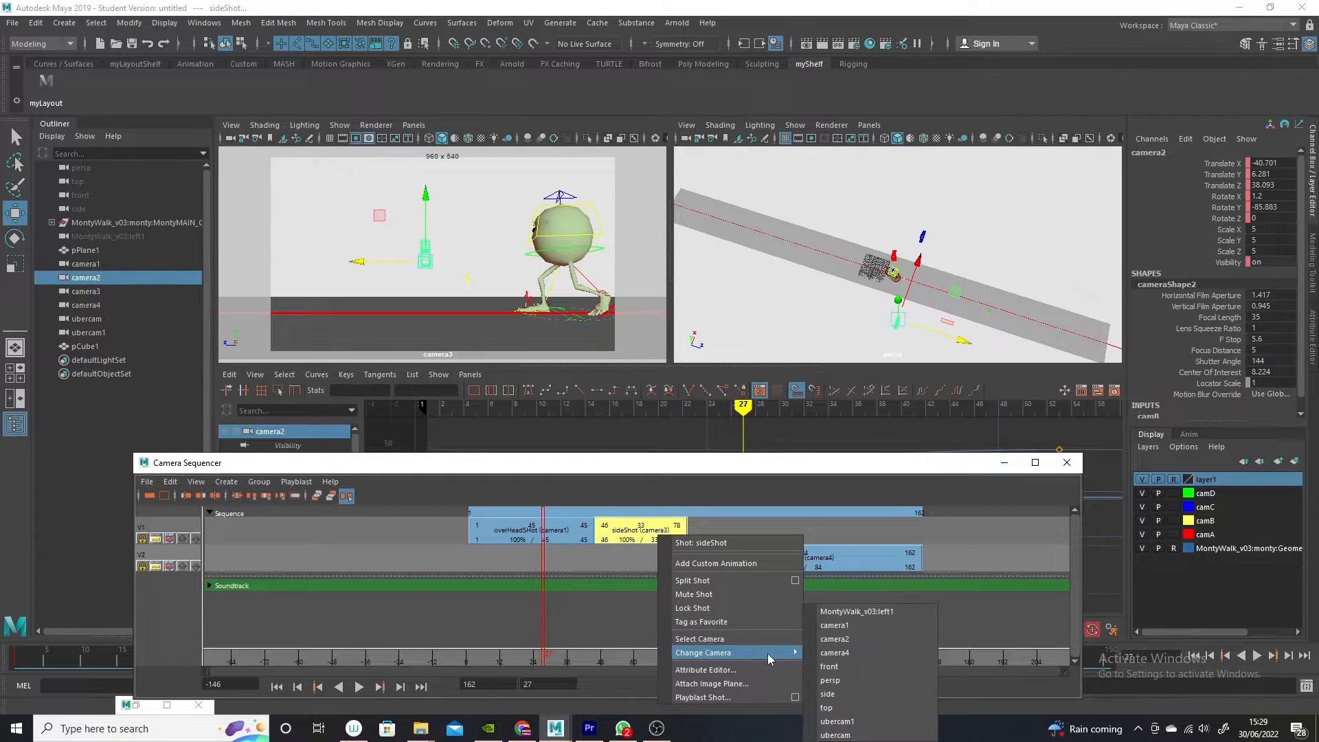
pyautogui.click(852, 639)
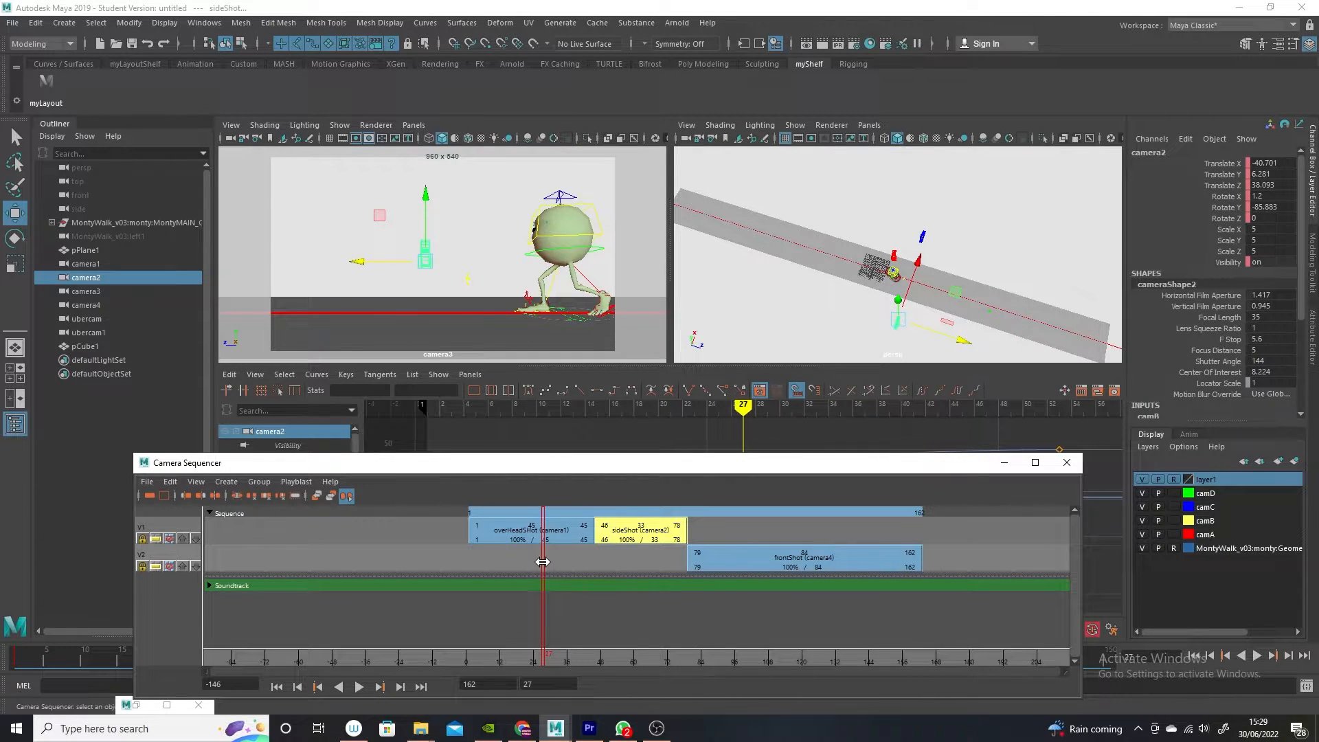
# Scrub the sequence to frame 63, reassign sideShot to camera3, and scrub back to frame 59 to compare the side angle.
pyautogui.moveTo(542, 562); pyautogui.dragTo(644, 570)
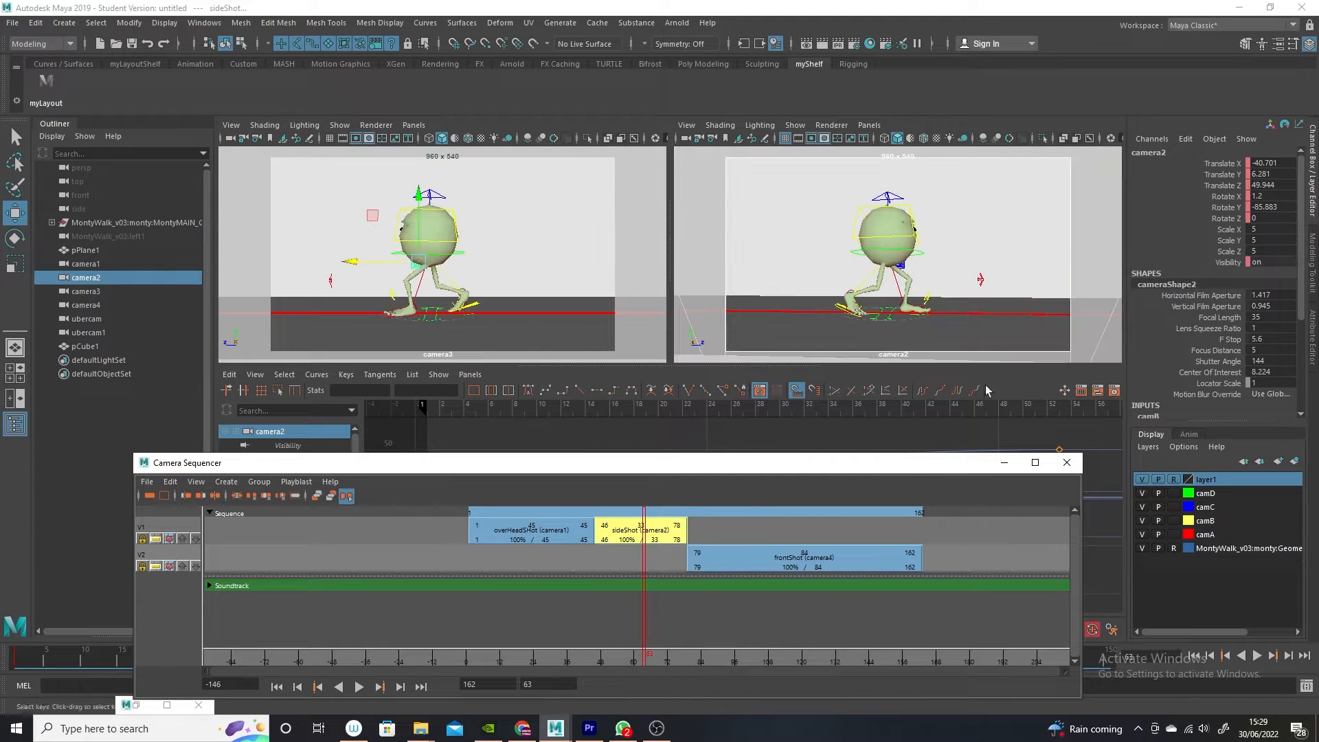
pyautogui.rightClick(650, 538)
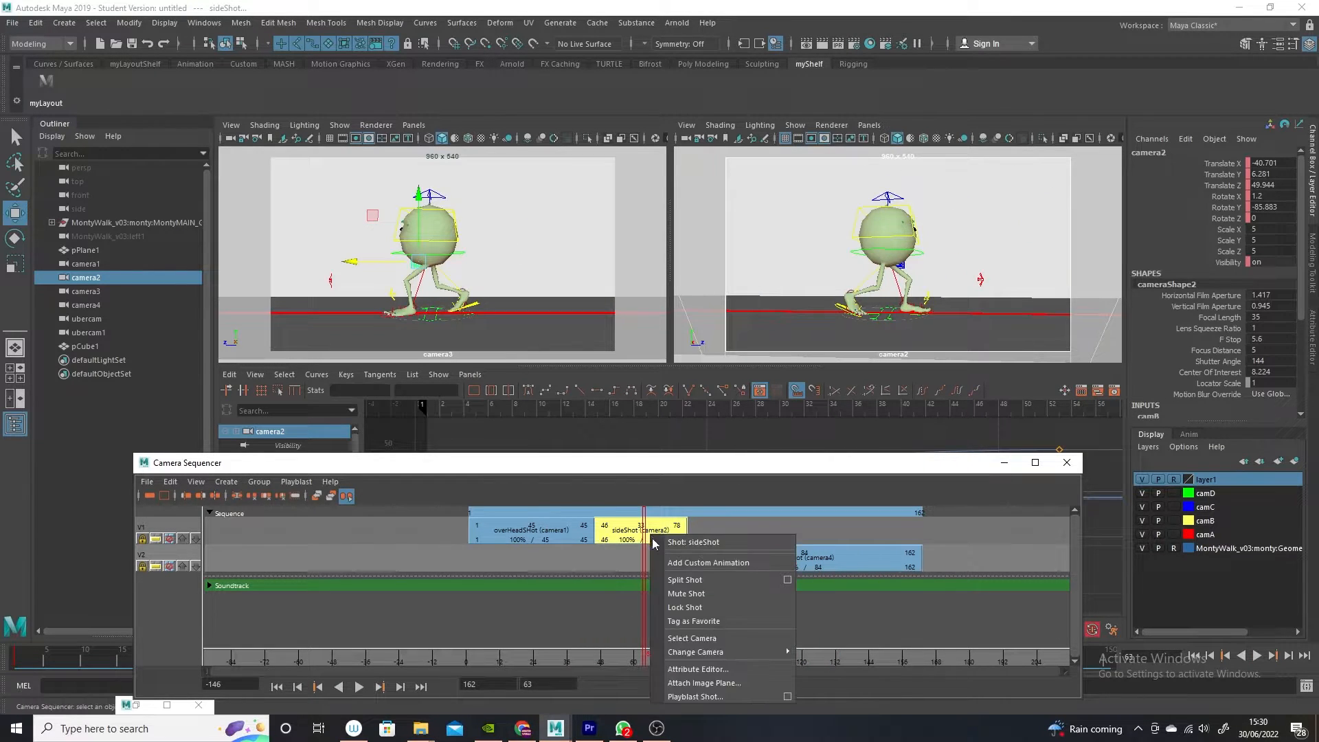
pyautogui.moveTo(732, 656)
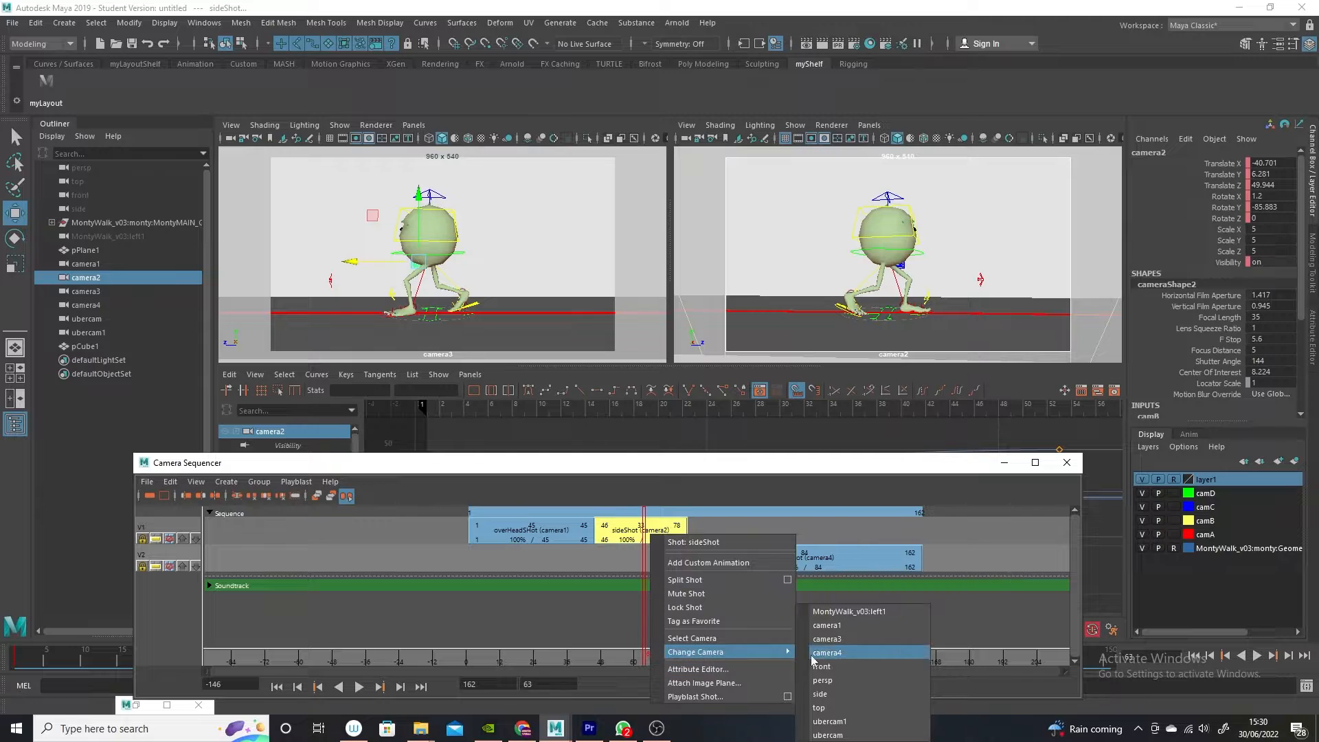
pyautogui.click(846, 640)
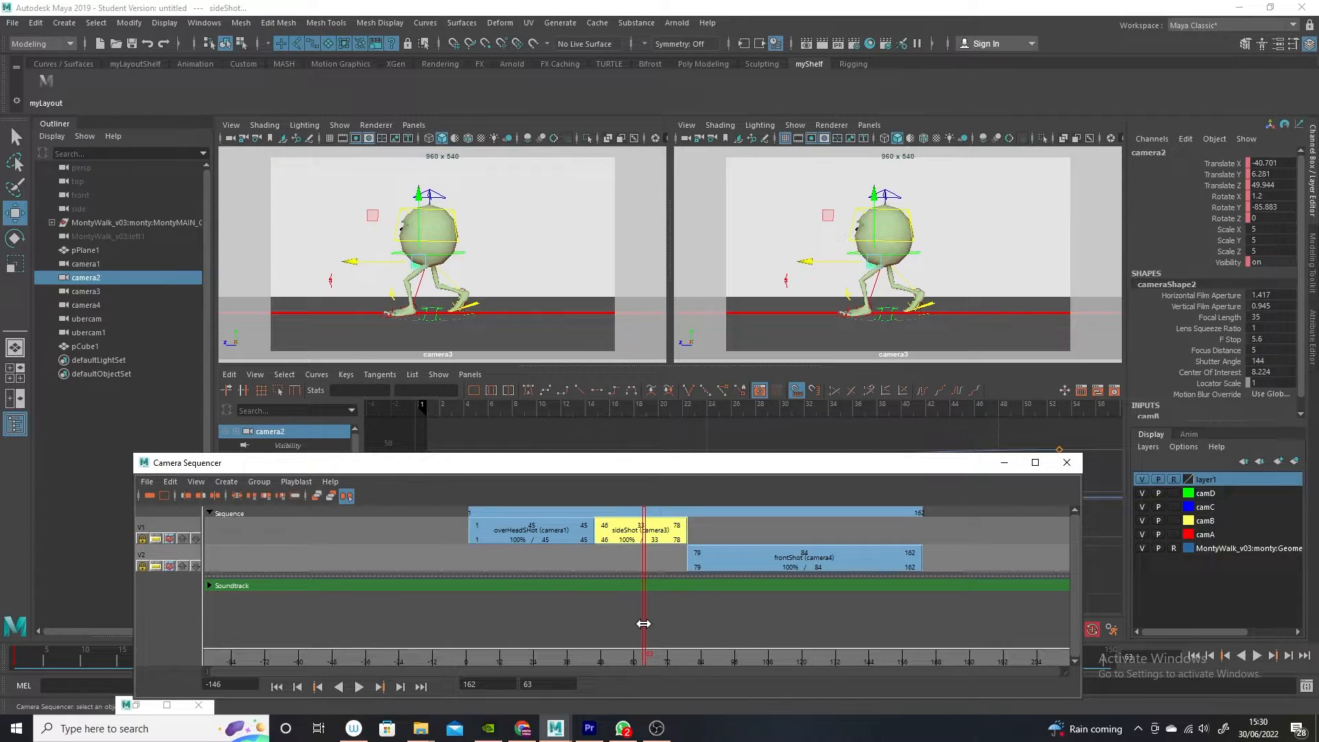
pyautogui.moveTo(644, 624)
pyautogui.mouseDown()
pyautogui.moveTo(511, 604)
pyautogui.moveTo(765, 624)
pyautogui.moveTo(633, 607)
pyautogui.mouseUp()
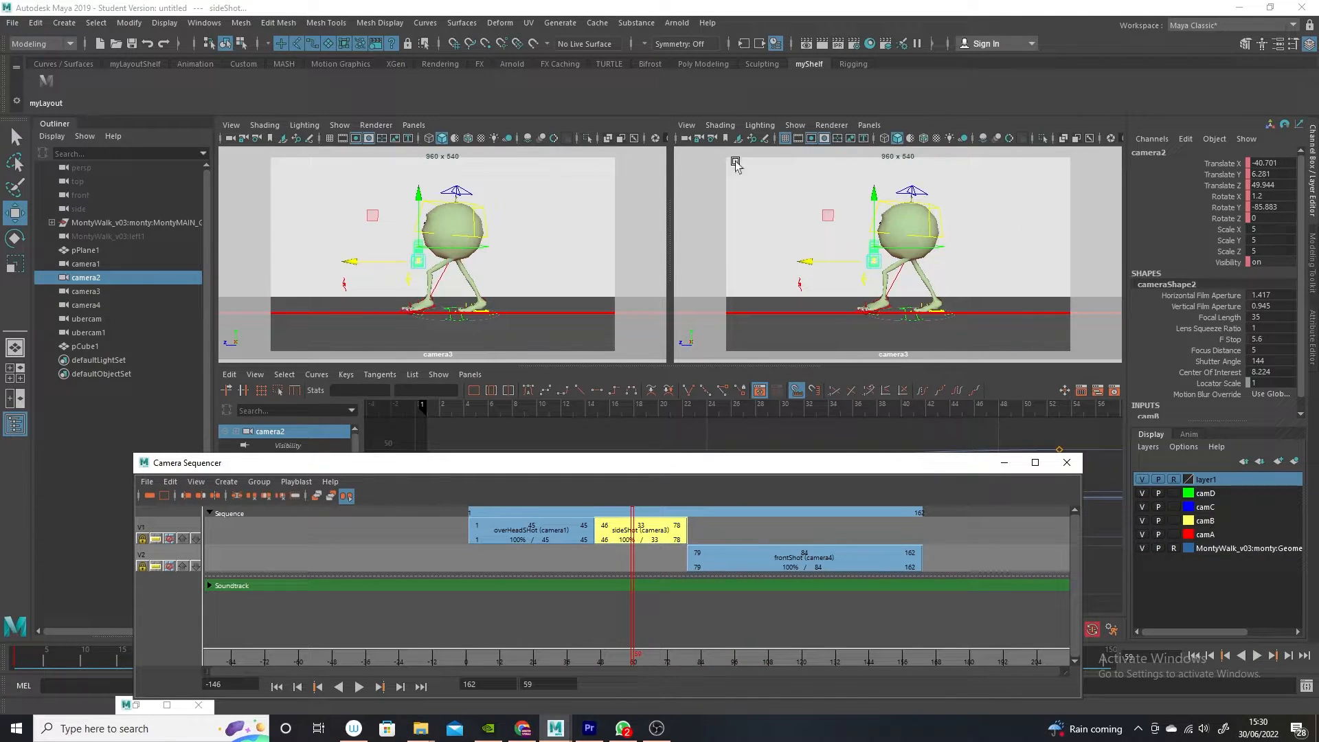
# Switch the sequencer's view to the perspective camera, select ubercam1 on the path, and rotate it to about -7.4, 1.3, -2.6.
pyautogui.click(869, 126)
pyautogui.moveTo(893, 141)
pyautogui.click(1051, 186)
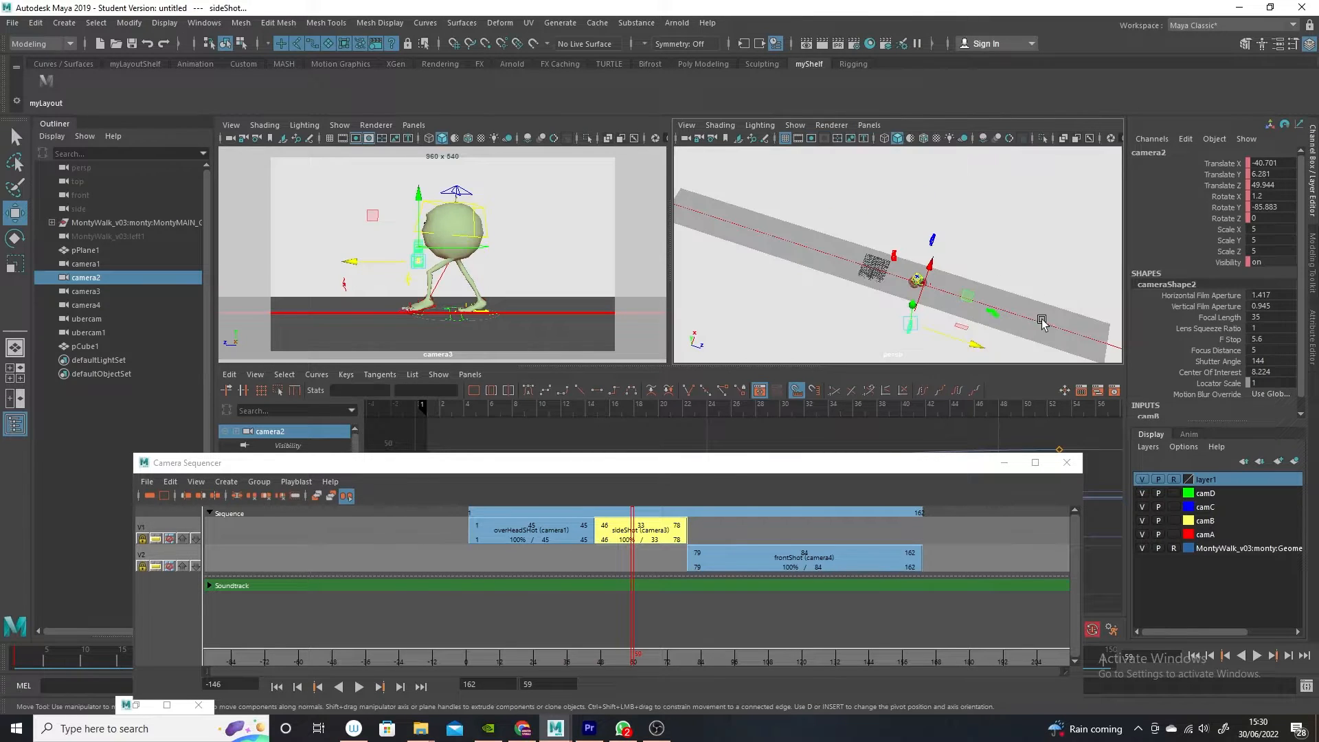
pyautogui.keyDown('alt'); pyautogui.moveTo(1042, 322); pyautogui.dragTo(941, 311); pyautogui.keyUp('alt')
pyautogui.click(849, 313)
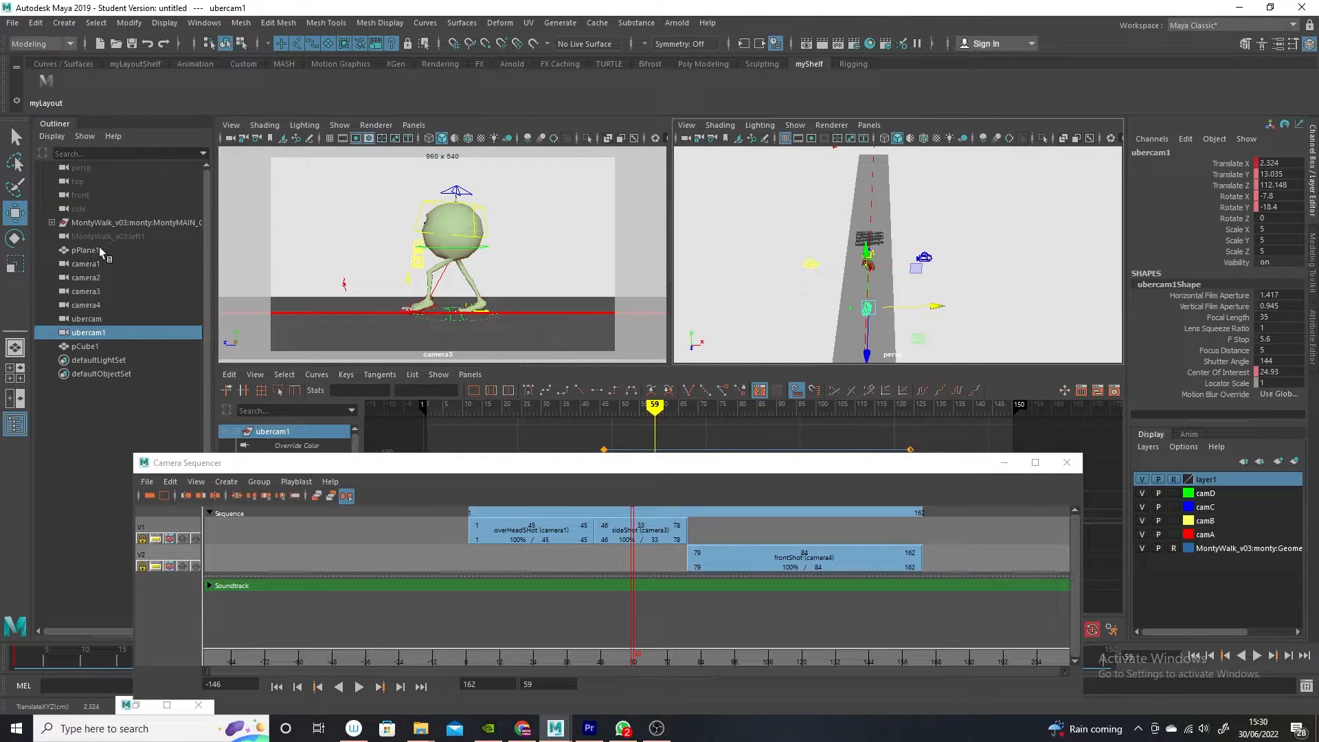
pyautogui.click(14, 238)
pyautogui.moveTo(861, 351); pyautogui.dragTo(888, 348)
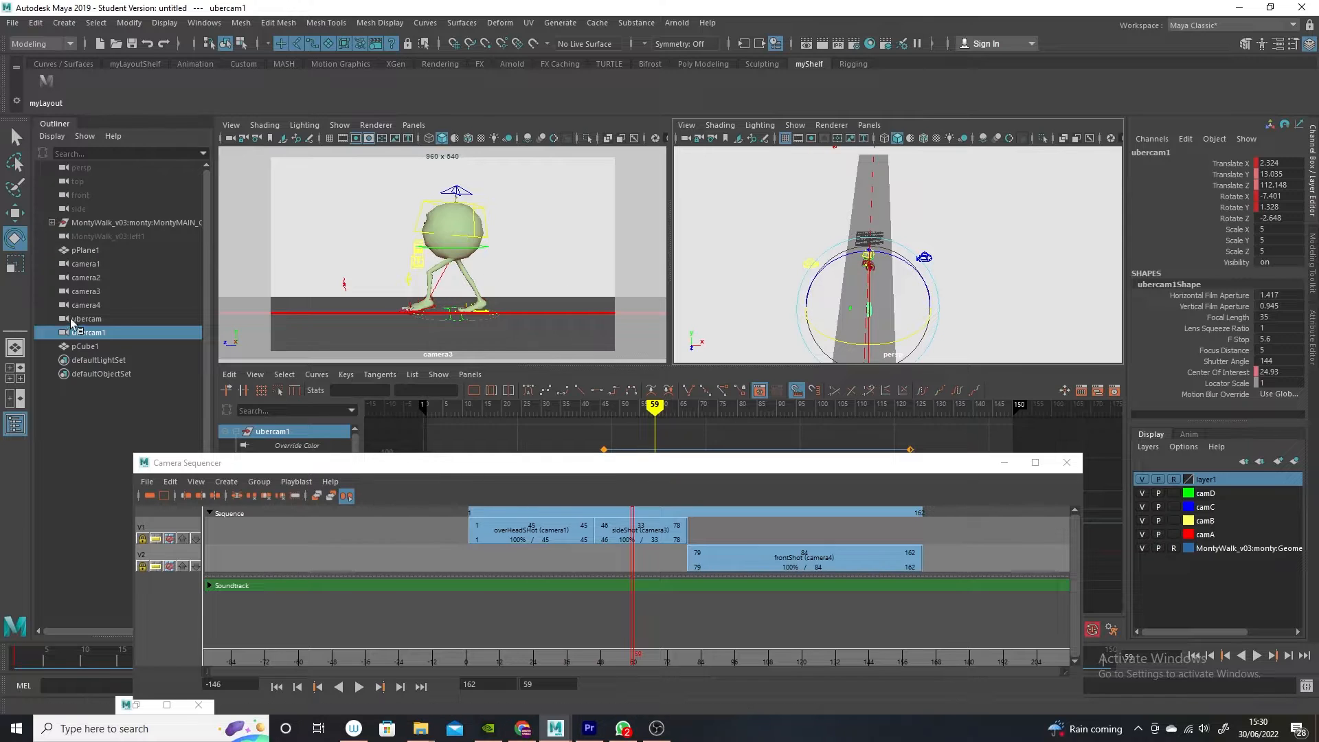
# Orbit camera4 around the character at sequence frames 92 and 107 to adjust the frontShot angle.
pyautogui.click(632, 568)
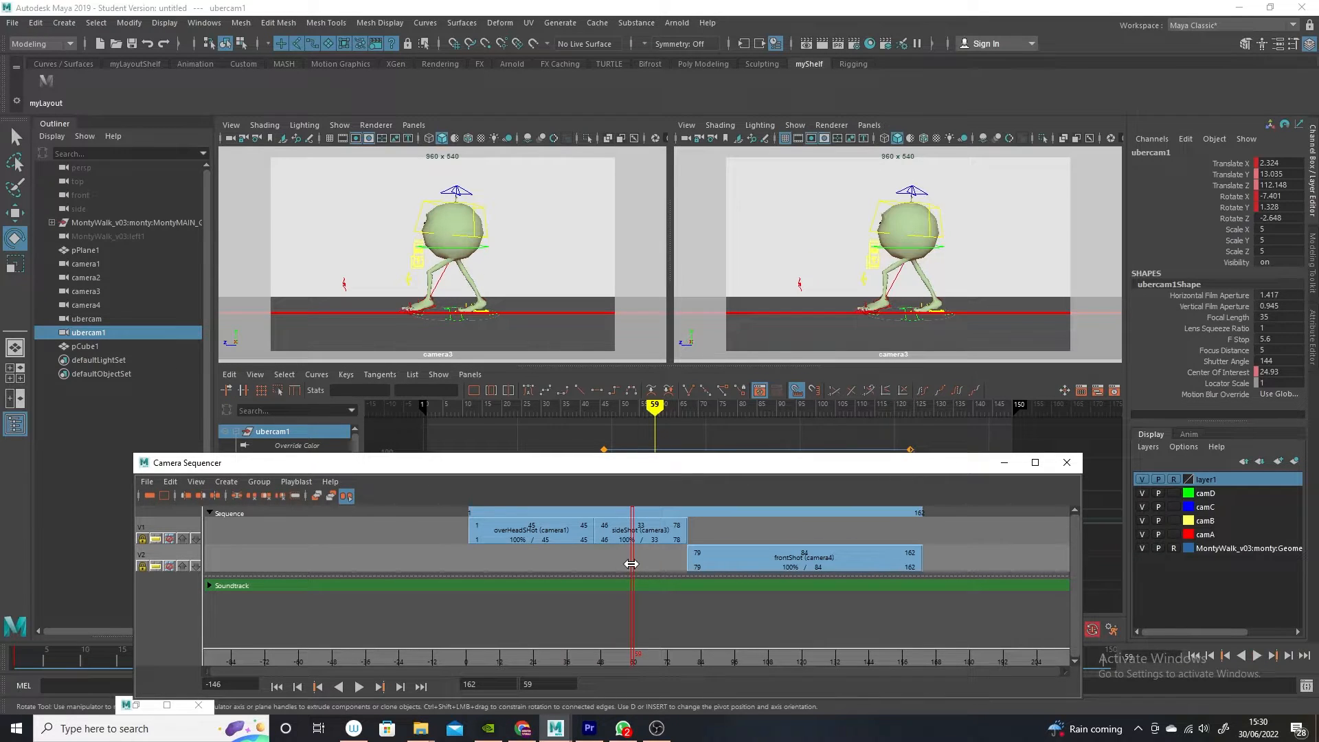
pyautogui.moveTo(631, 567); pyautogui.dragTo(725, 578)
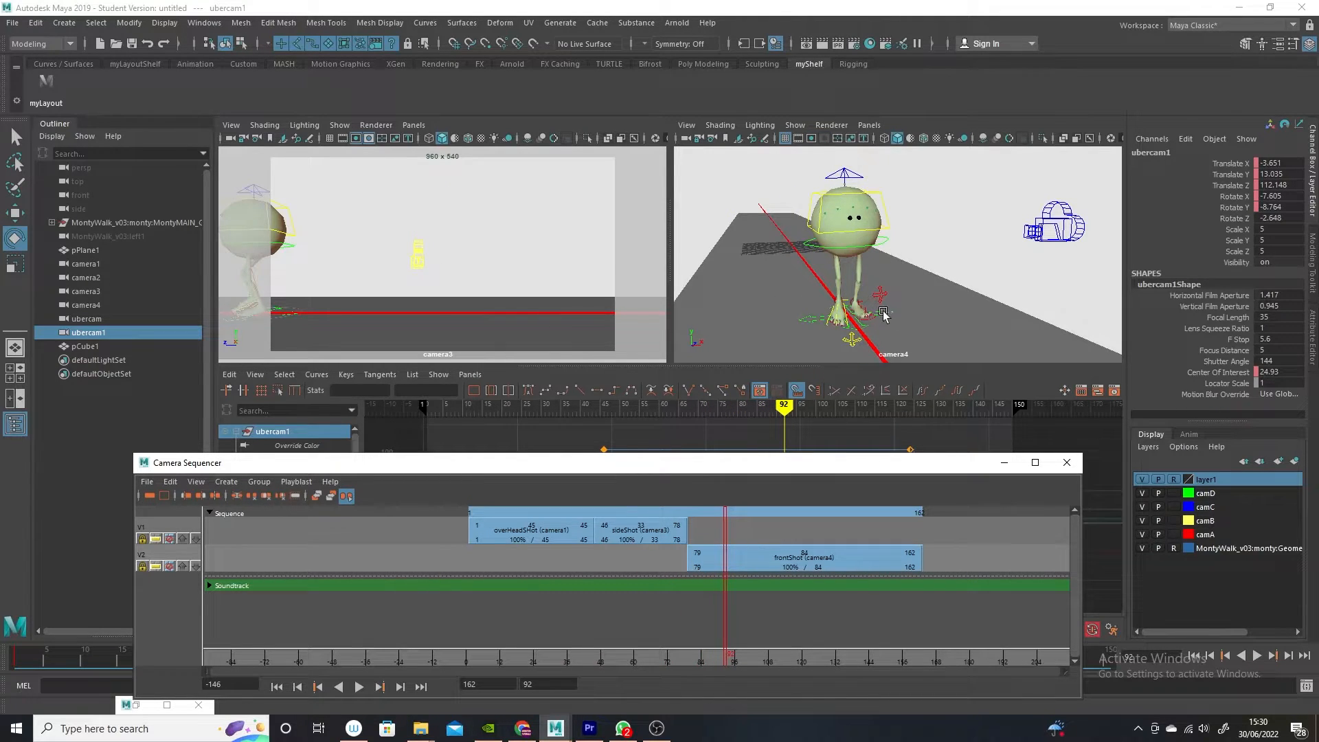
pyautogui.keyDown('alt'); pyautogui.moveTo(884, 315); pyautogui.dragTo(870, 311); pyautogui.keyUp('alt')
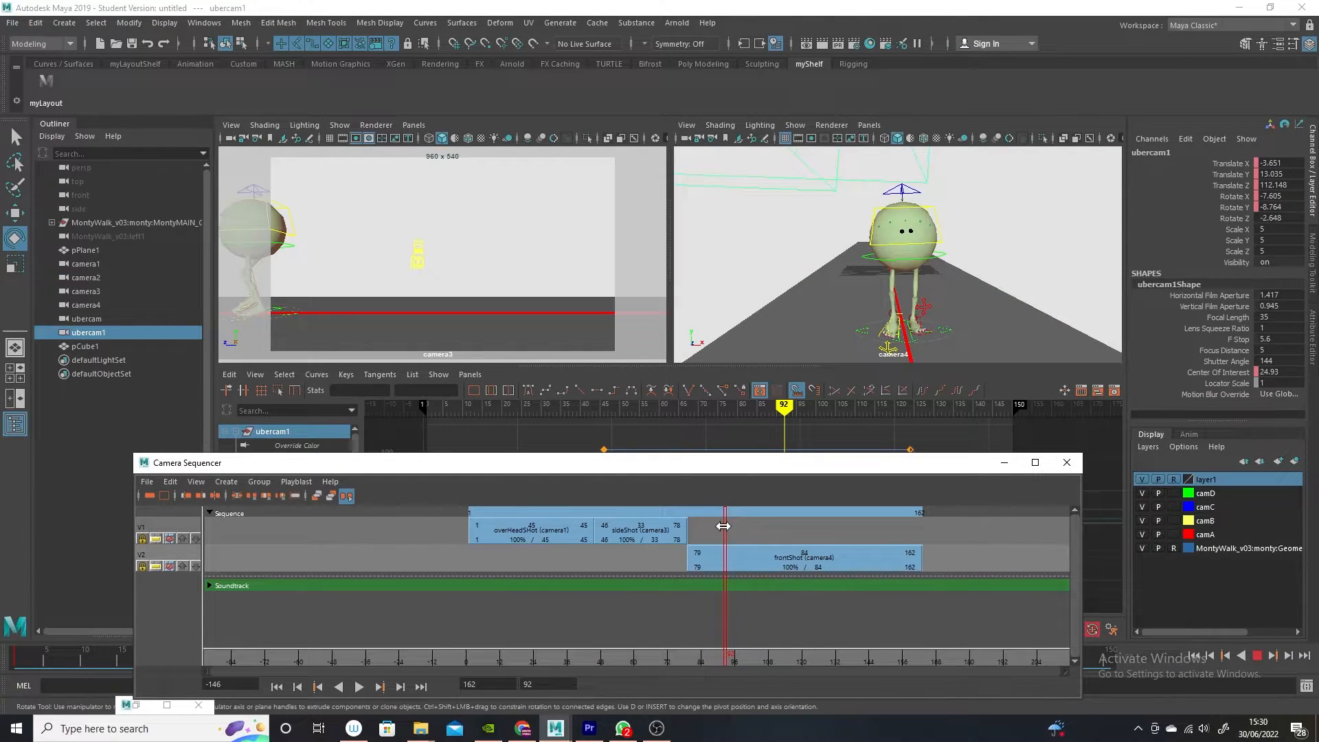
pyautogui.moveTo(722, 524); pyautogui.dragTo(768, 542)
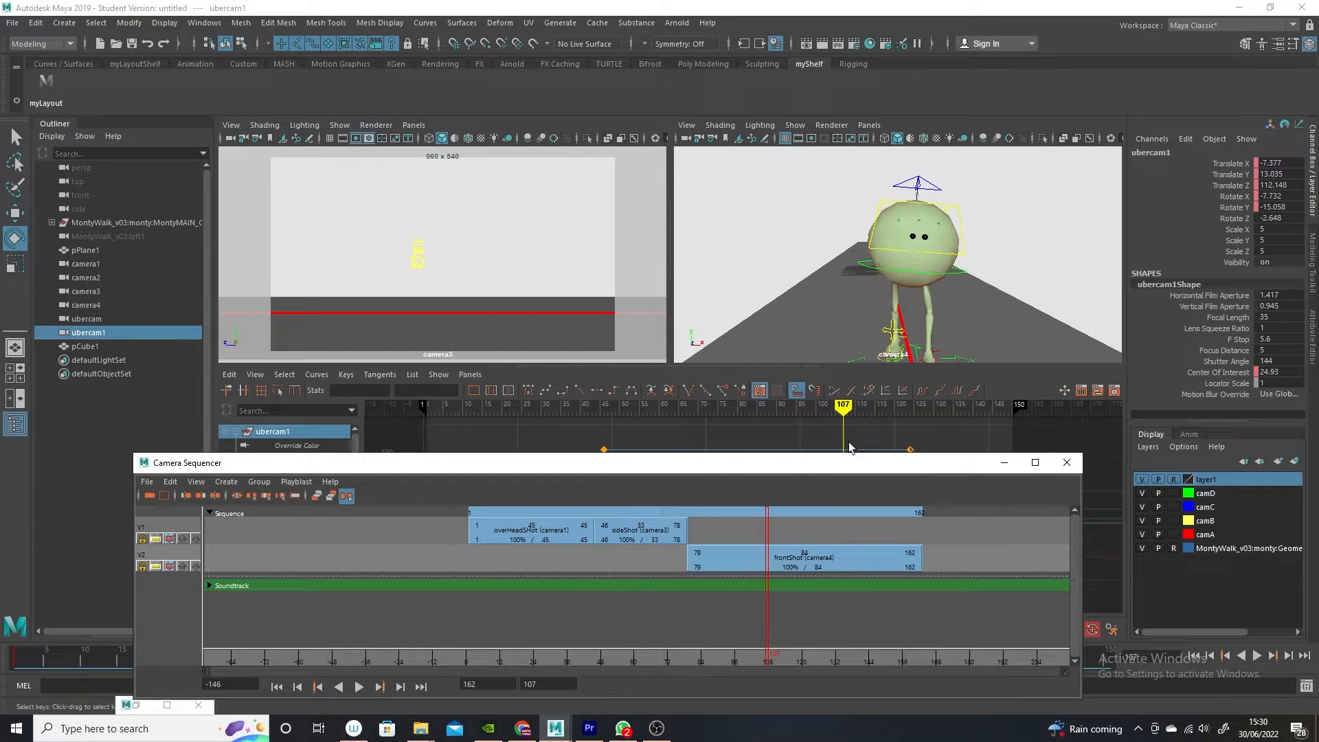
pyautogui.keyDown('alt'); pyautogui.moveTo(974, 325); pyautogui.dragTo(916, 330); pyautogui.keyUp('alt')
# Scrub the sequence back to frame 58 and reassign sideShot to camera2.
pyautogui.moveTo(765, 533); pyautogui.dragTo(630, 530)
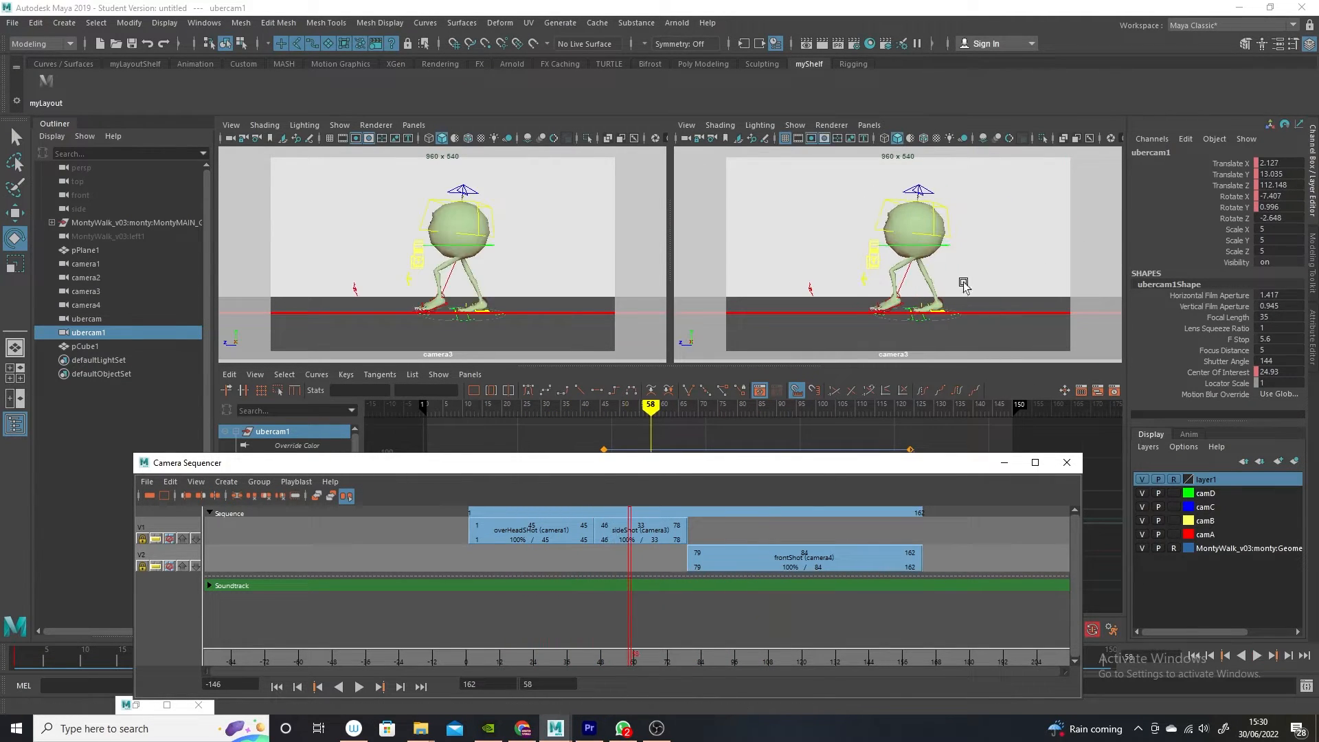
pyautogui.rightClick(650, 532)
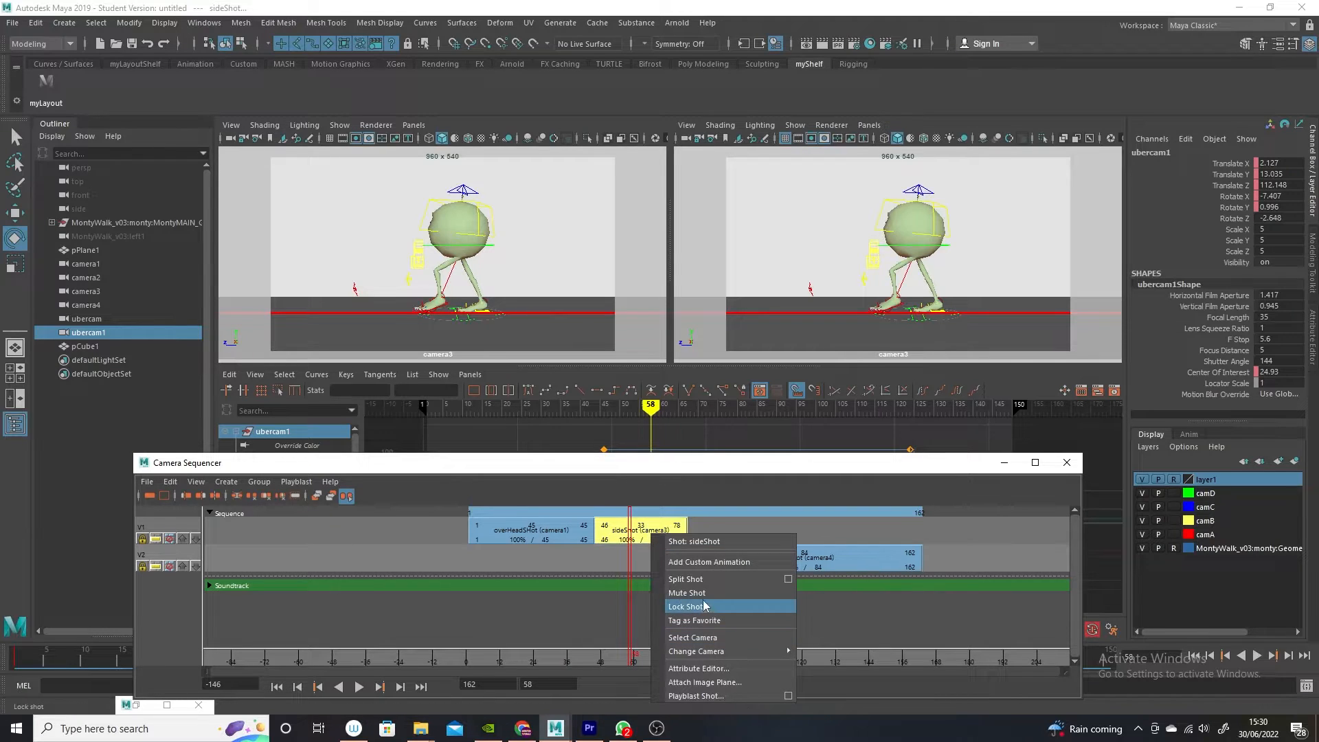
pyautogui.moveTo(730, 653)
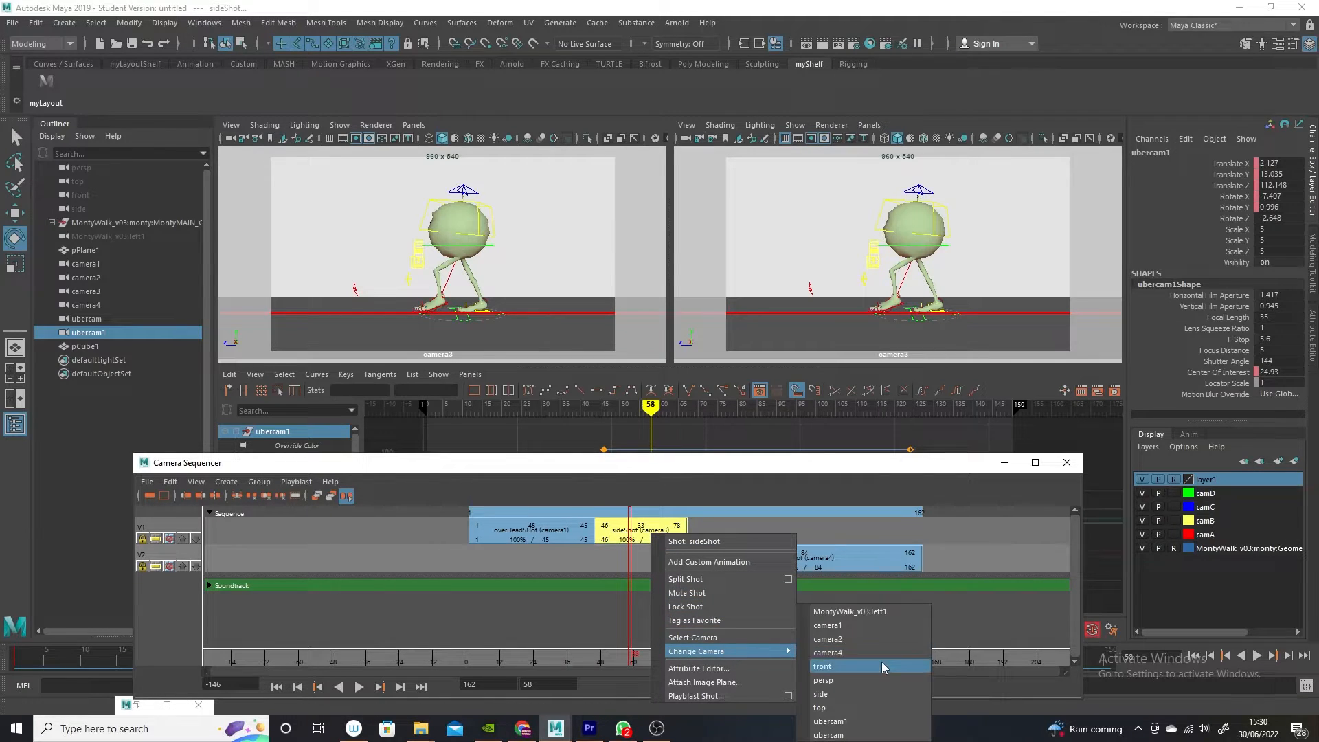
pyautogui.click(863, 639)
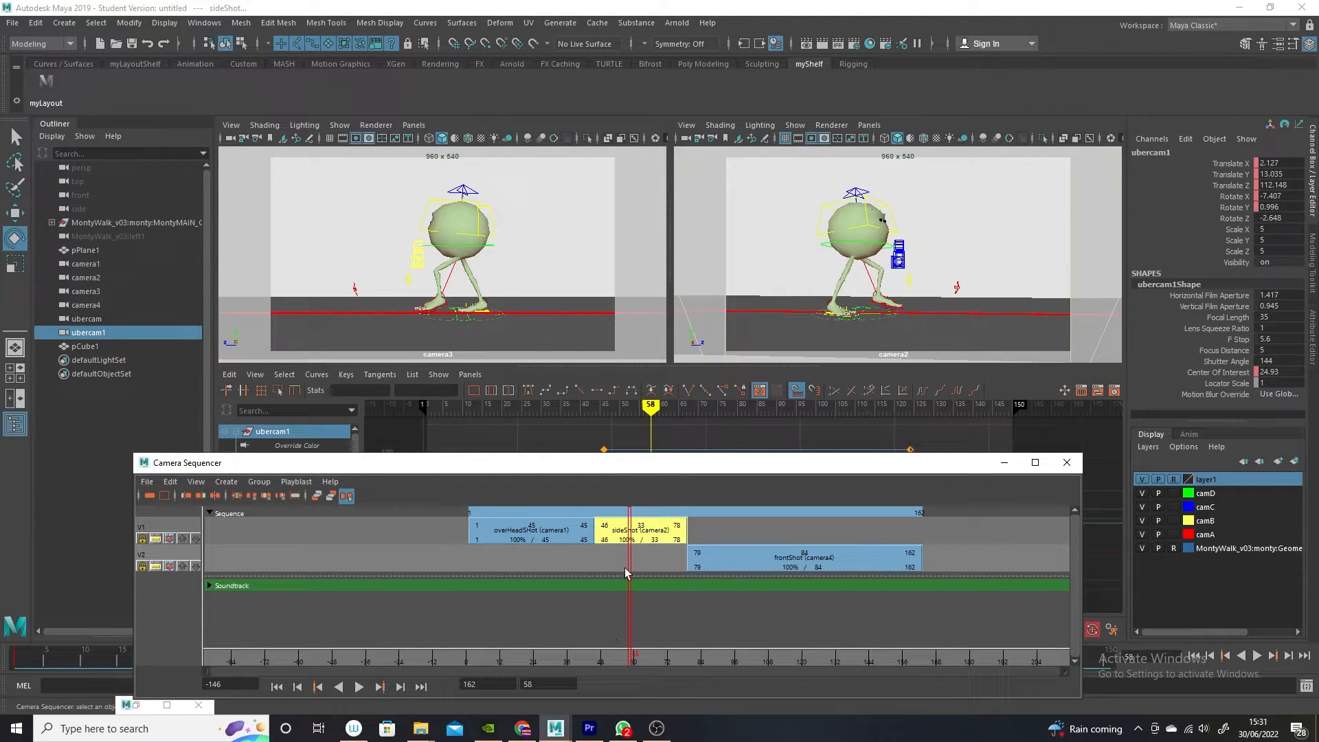
# Scrub the sequence to frame 96 within frontShot, and examine the camera positions along the path from the perspective camera.
pyautogui.moveTo(630, 565); pyautogui.dragTo(736, 557)
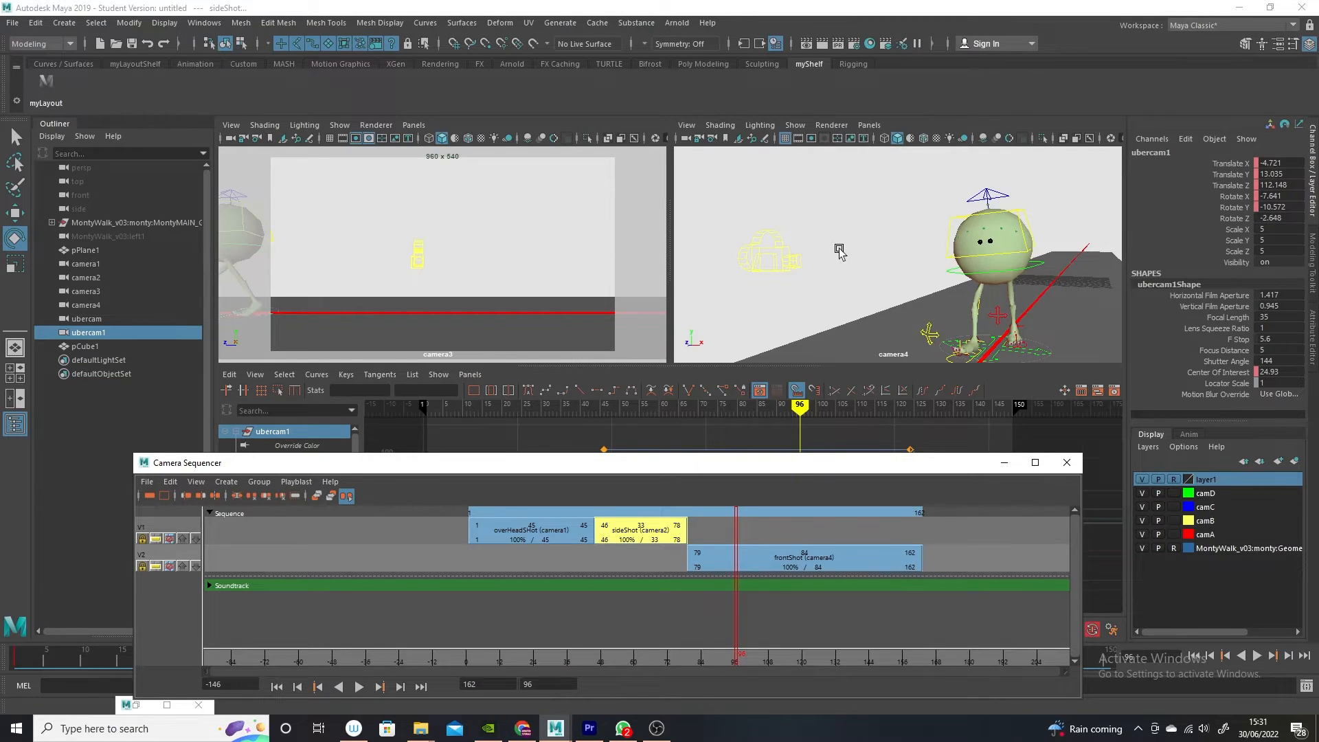
pyautogui.click(869, 125)
pyautogui.moveTo(892, 140)
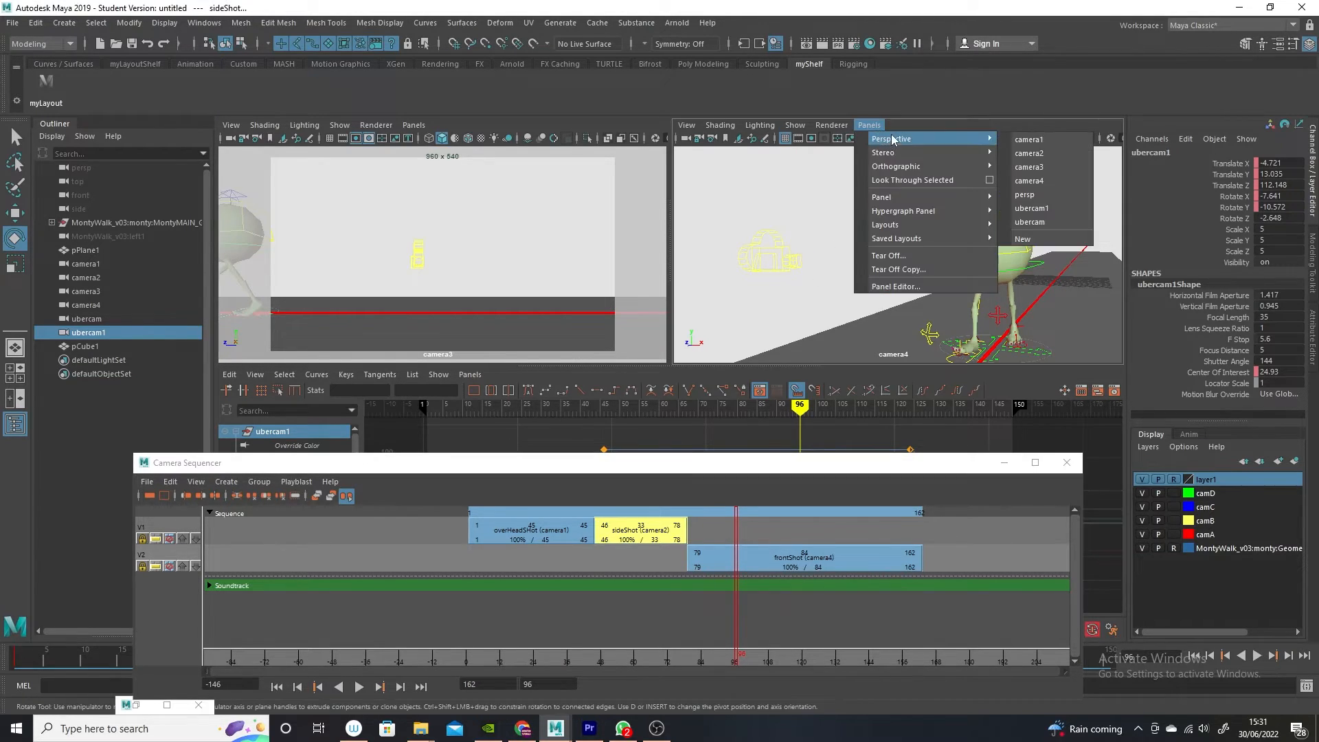
pyautogui.click(1024, 195)
pyautogui.keyDown('alt'); pyautogui.moveTo(986, 335); pyautogui.dragTo(1030, 230); pyautogui.keyUp('alt')
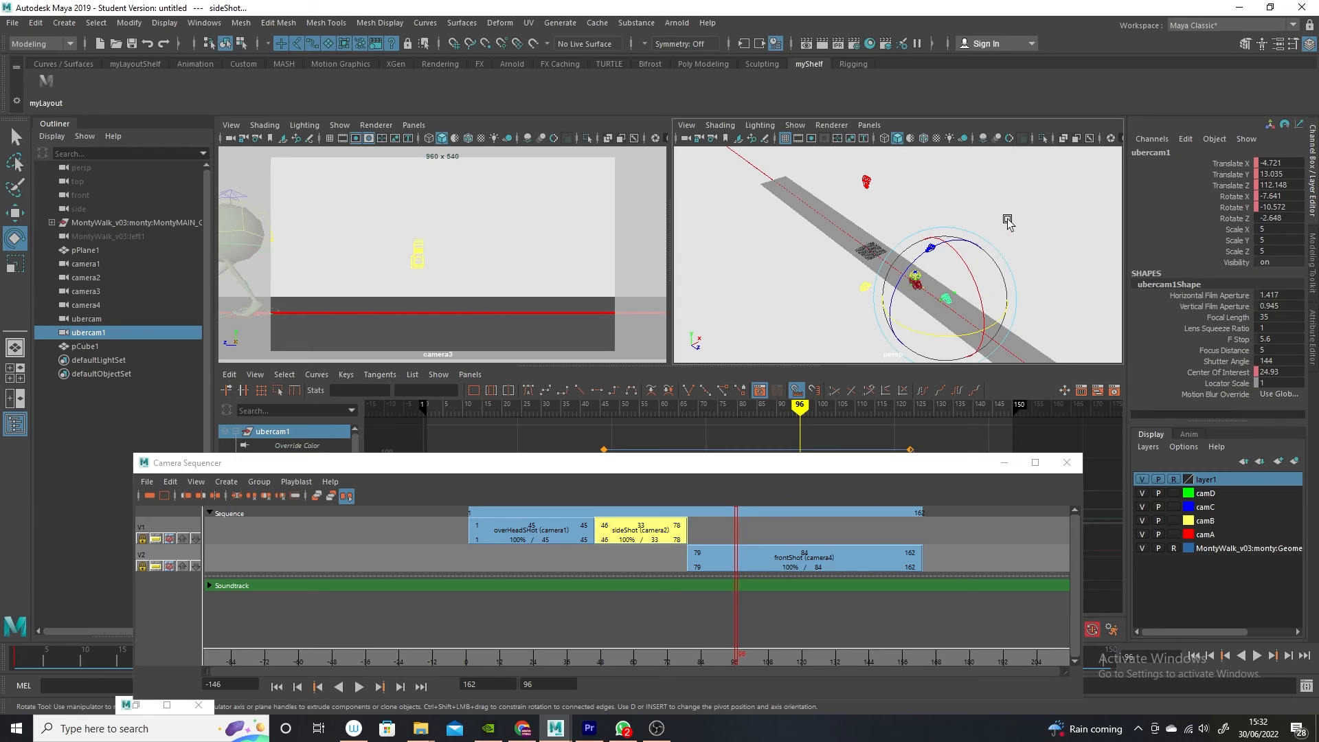
pyautogui.click(657, 729)
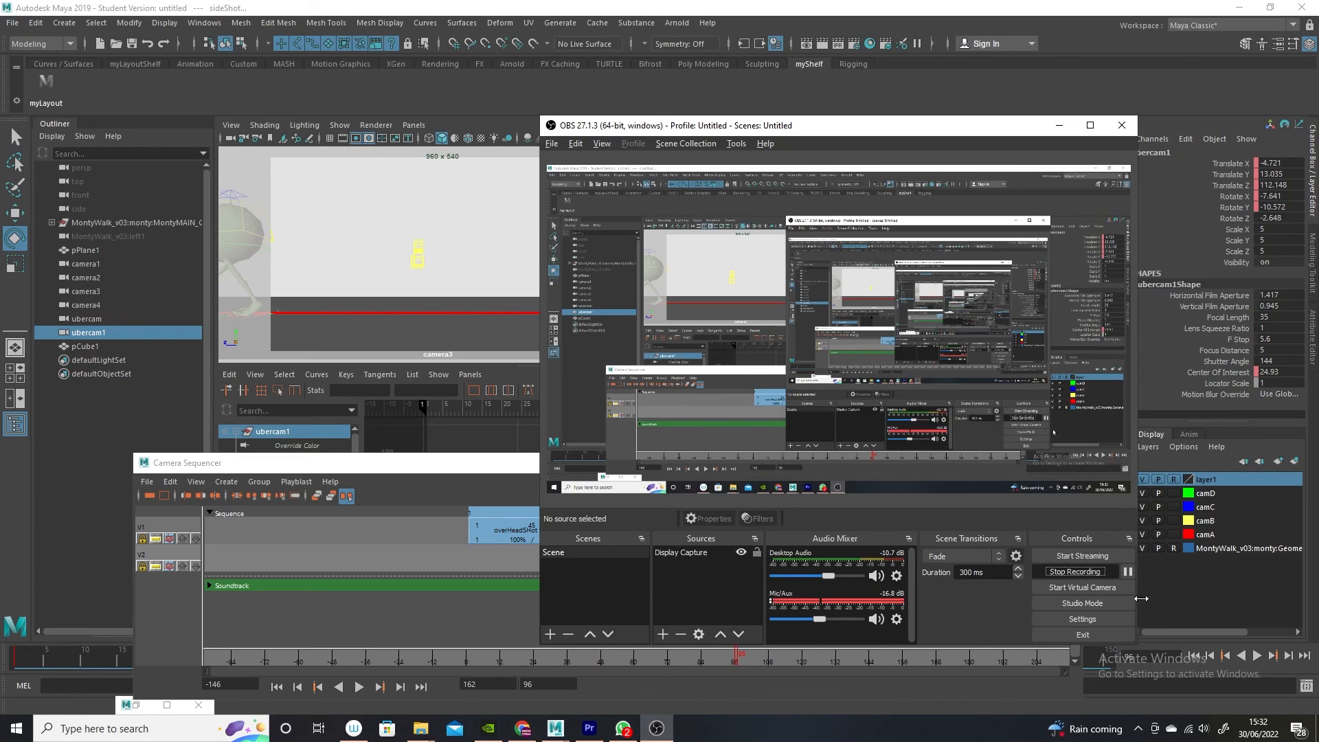